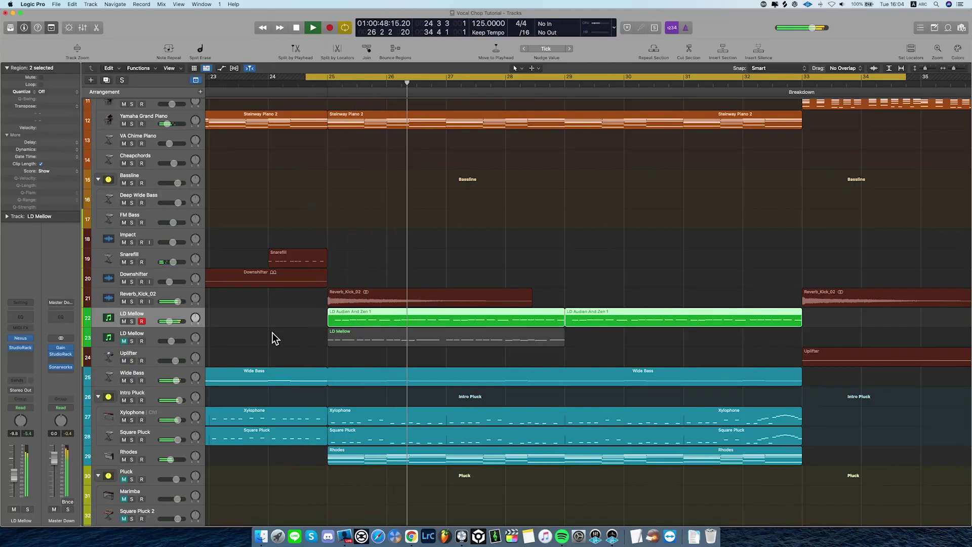
Examine the notes of the LD Audien And Zen 1 melody region in the Piano Roll, then close the editor.
{"action": "double_click", "coordinate": [416, 314]}
{"action": "scroll", "coordinate": [483, 373], "scroll_direction": "down", "scroll_amount": 5}
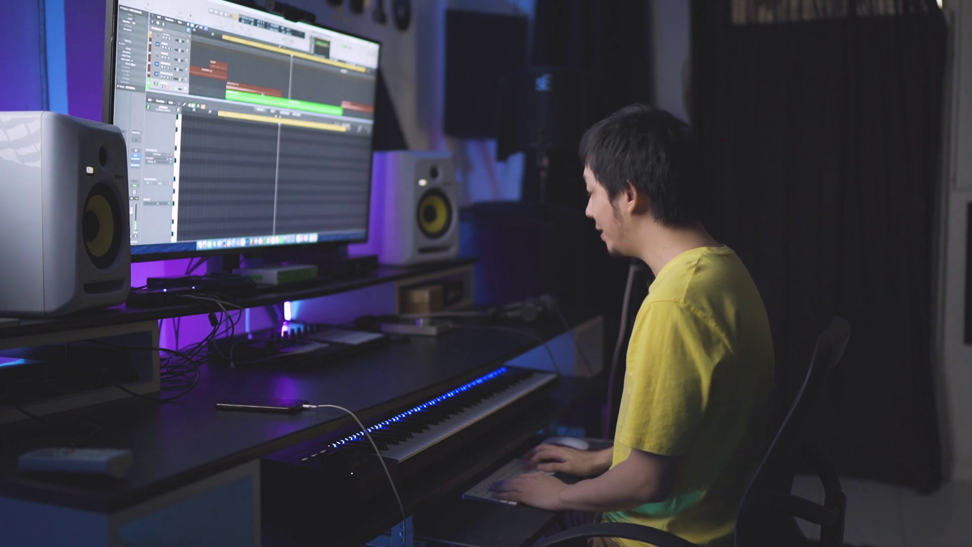
{"action": "key", "text": "e"}
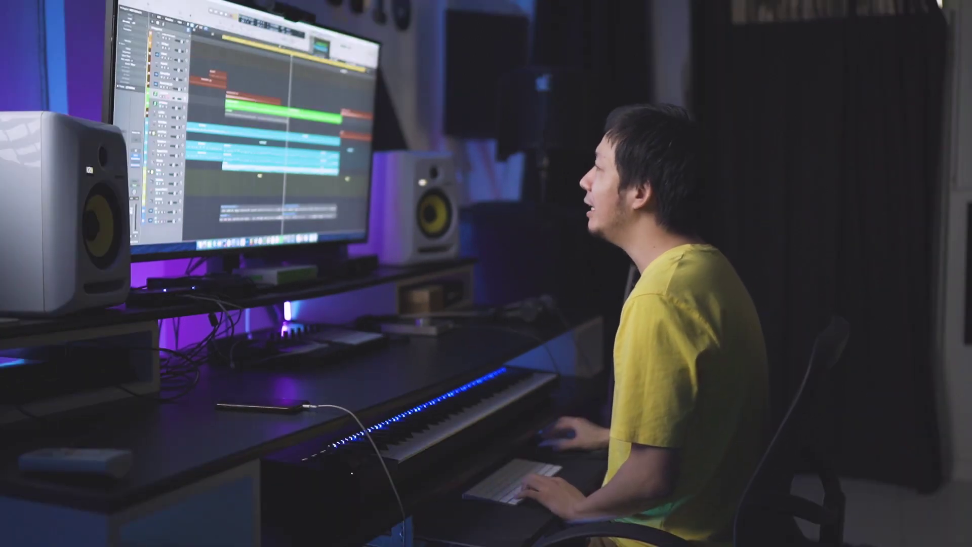
{"action": "scroll", "coordinate": [248, 152], "scroll_direction": "up", "scroll_amount": 10}
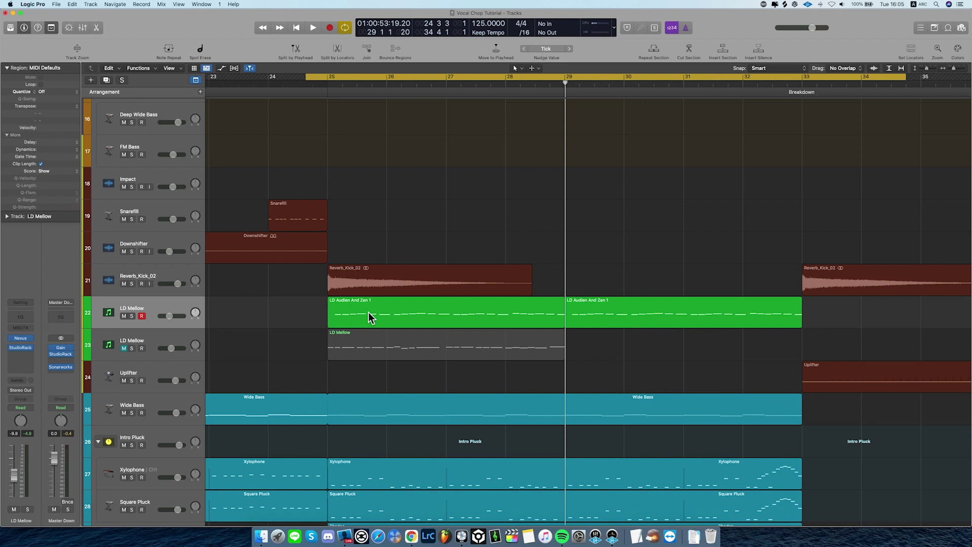
Move the CV vocal track up so it sits directly below the unmuted LD Mellow track.
{"action": "scroll", "coordinate": [369, 311], "scroll_direction": "down", "scroll_amount": 8}
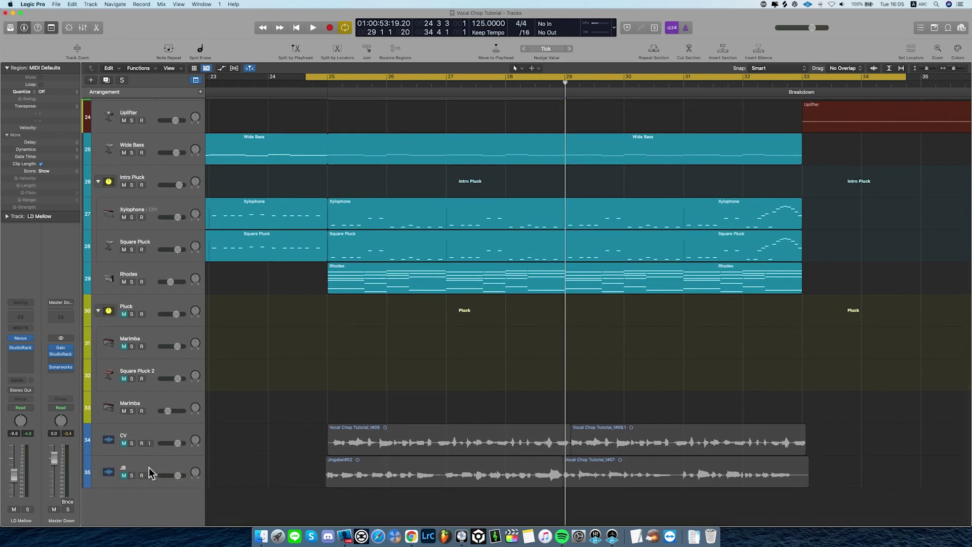
{"action": "left_click", "coordinate": [149, 467]}
{"action": "left_click", "coordinate": [154, 434]}
{"action": "left_click_drag", "start_coordinate": [155, 435], "coordinate": [169, 180]}
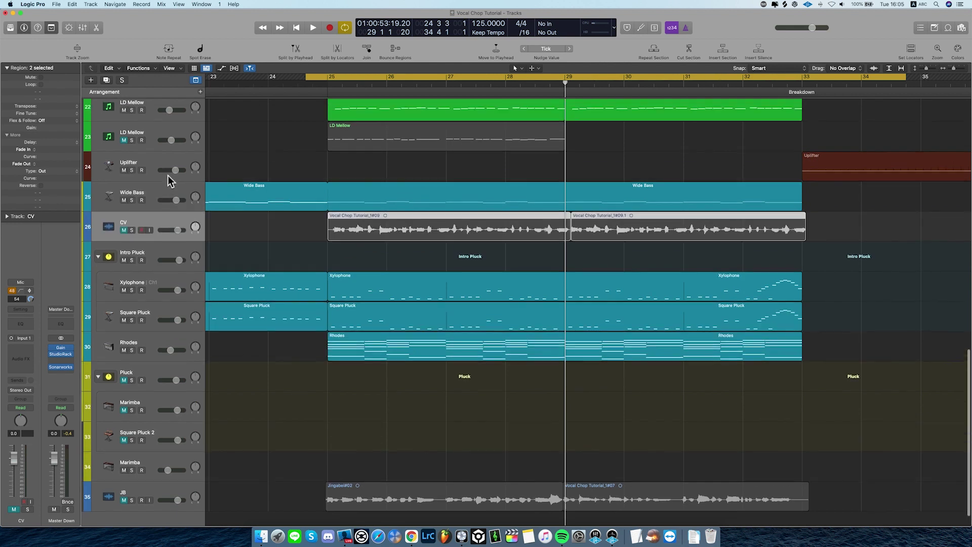
{"action": "scroll", "coordinate": [174, 243], "scroll_direction": "up", "scroll_amount": 3}
{"action": "left_click_drag", "start_coordinate": [153, 332], "coordinate": [161, 229]}
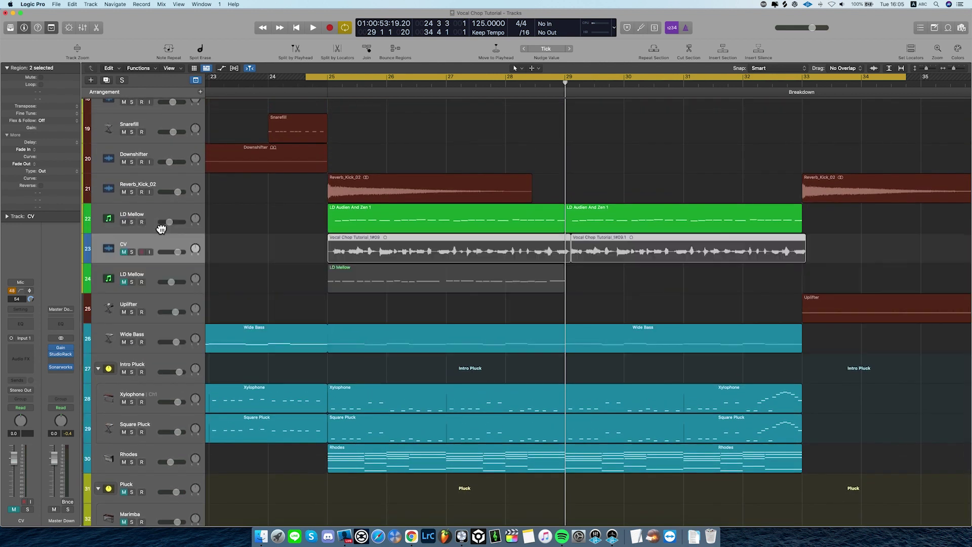
{"action": "key", "text": "super+Down"}
Solo the CV vocal track and play it back from its selected regions at bar 25.
{"action": "left_click", "coordinate": [131, 256]}
{"action": "key", "text": "shift+Return"}
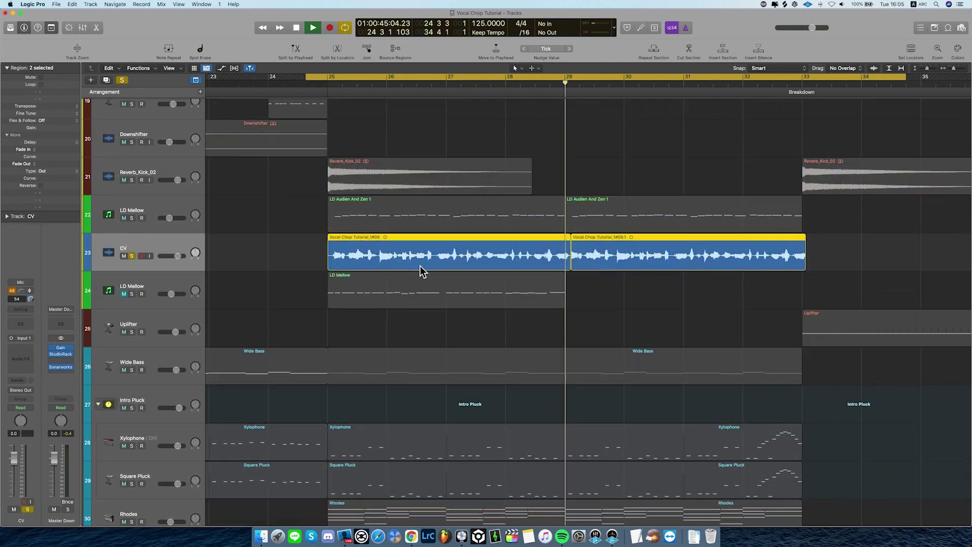
{"action": "key", "text": "z"}
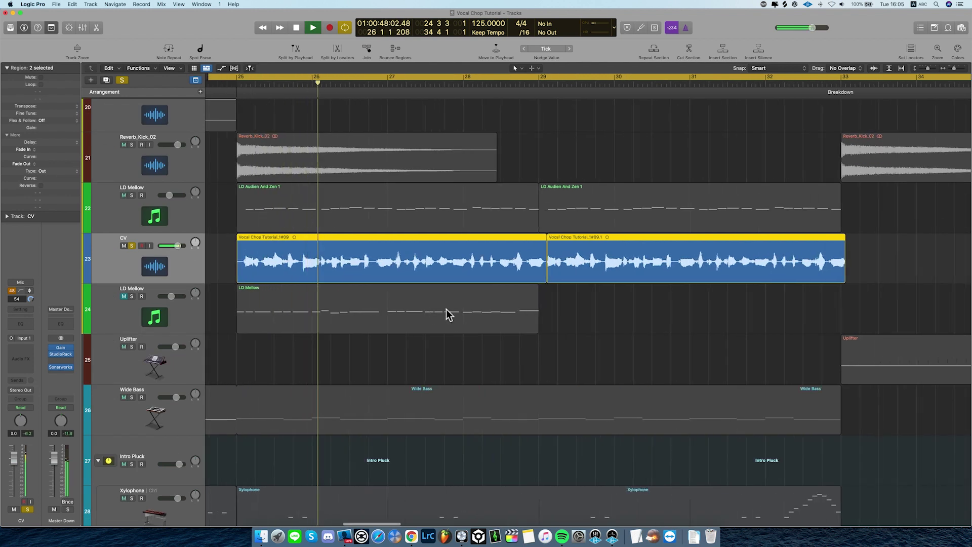
{"action": "key", "text": "super+Left"}
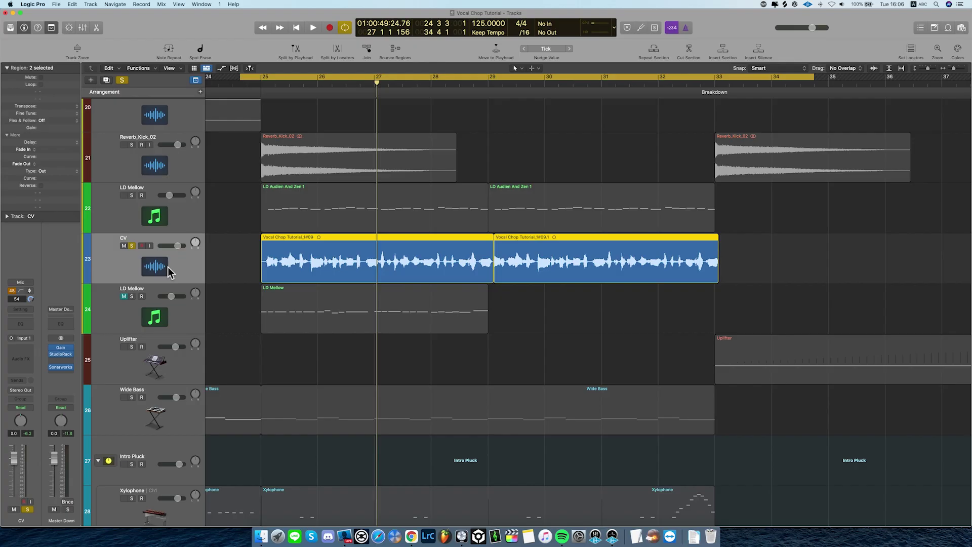
Solo the unmuted LD Mellow track together with the CV vocal and play both from bar 25.
{"action": "scroll", "coordinate": [169, 267], "scroll_direction": "up", "scroll_amount": 2}
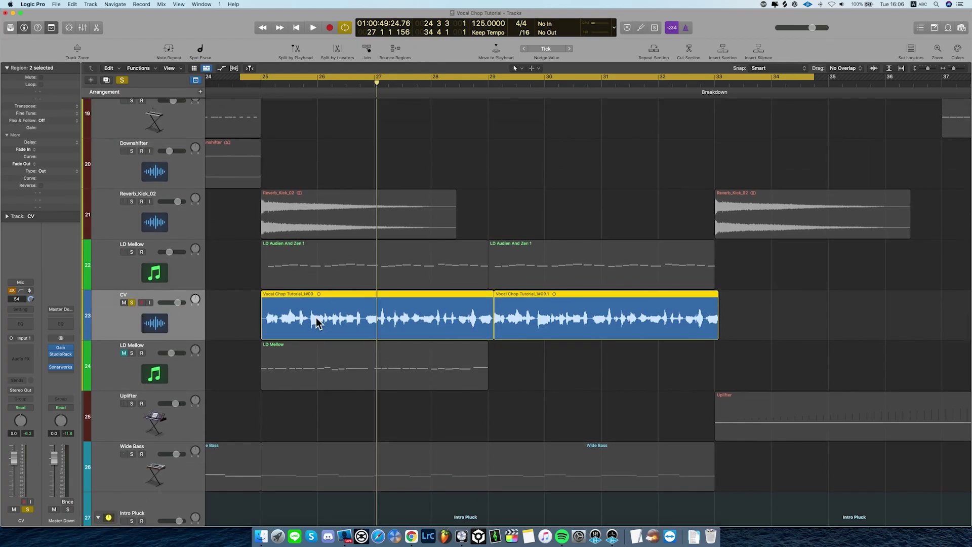
{"action": "left_click", "coordinate": [132, 251]}
{"action": "key", "text": "space"}
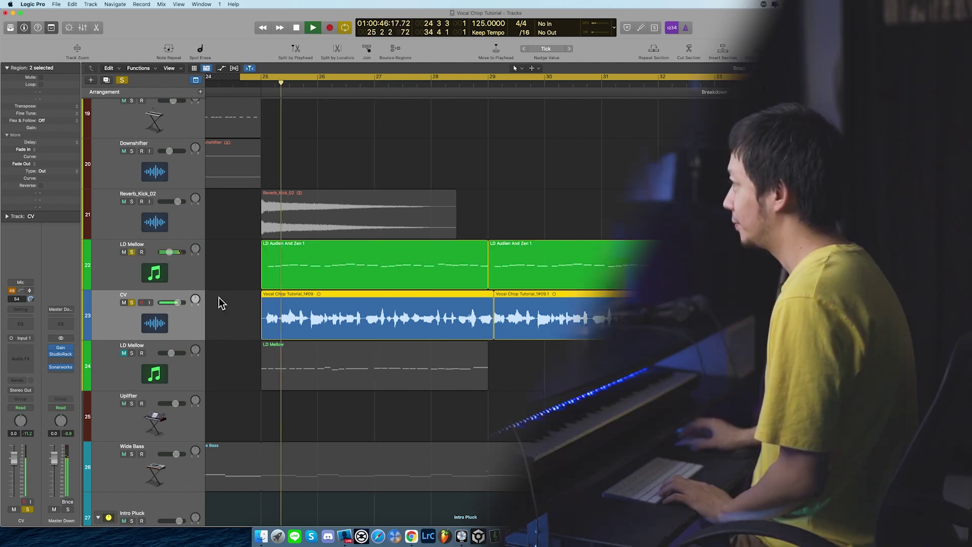
{"action": "scroll", "coordinate": [219, 298], "scroll_direction": "up", "scroll_amount": 3}
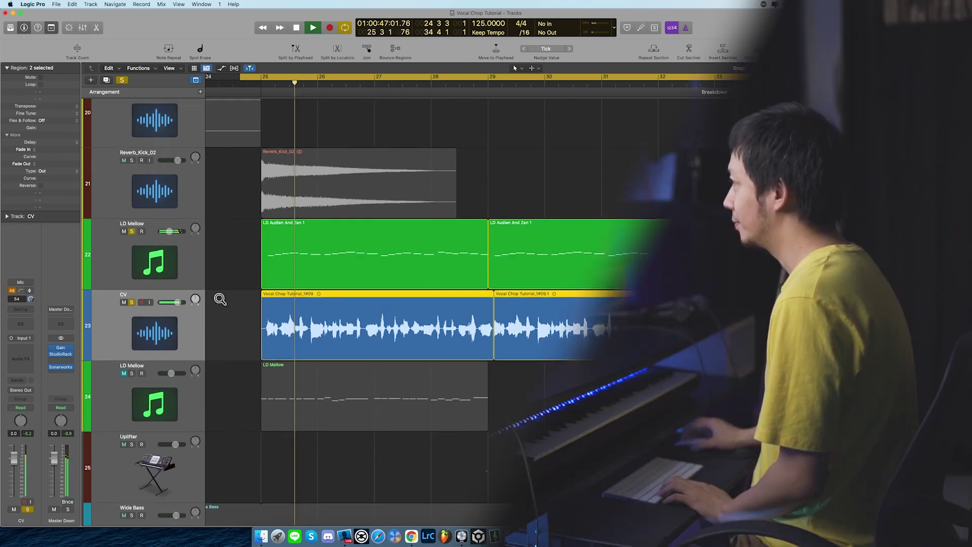
{"action": "scroll", "coordinate": [222, 298], "scroll_direction": "down", "scroll_amount": 2}
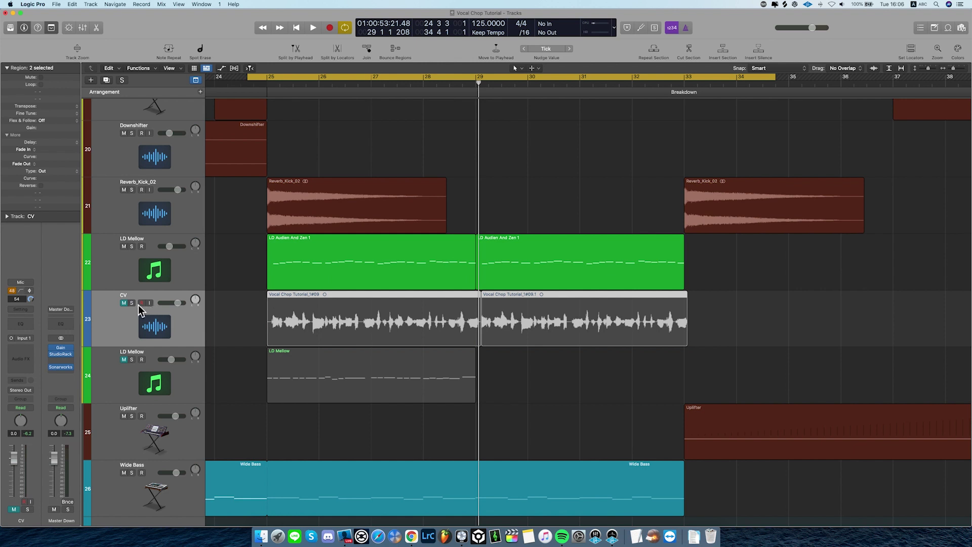
Unmute the CV vocal track and create one new software instrument track below it.
{"action": "left_click", "coordinate": [122, 303]}
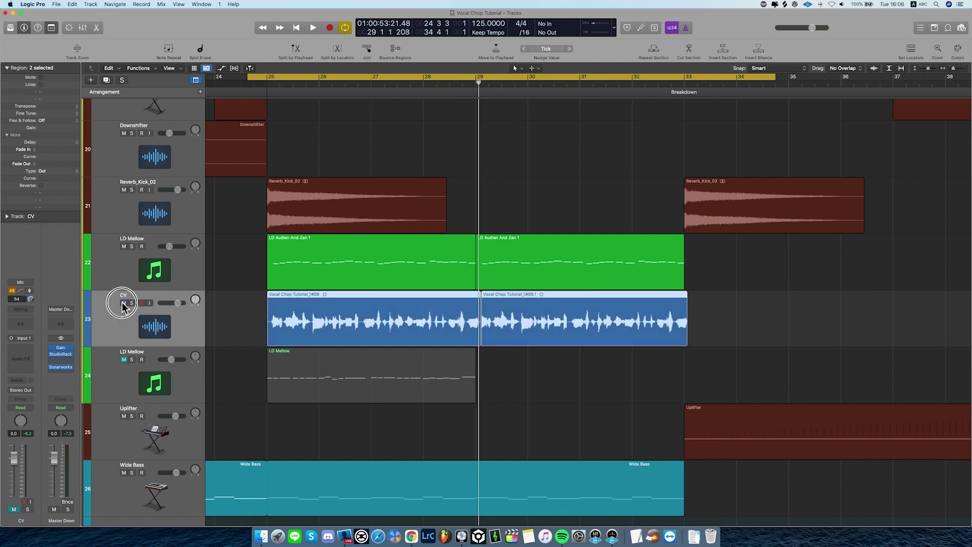
{"action": "key", "text": "super+Up"}
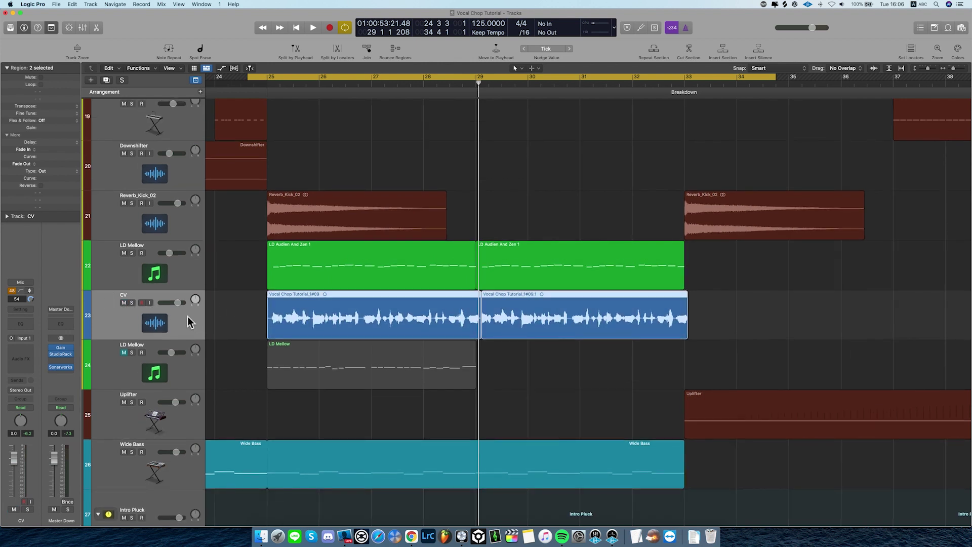
{"action": "left_click", "coordinate": [91, 80]}
{"action": "left_click", "coordinate": [391, 27]}
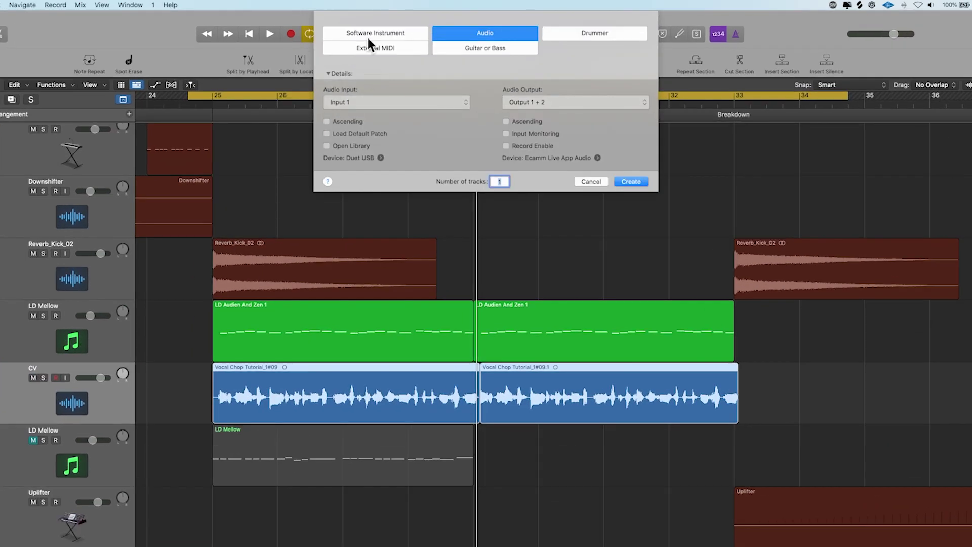
{"action": "left_click", "coordinate": [631, 156]}
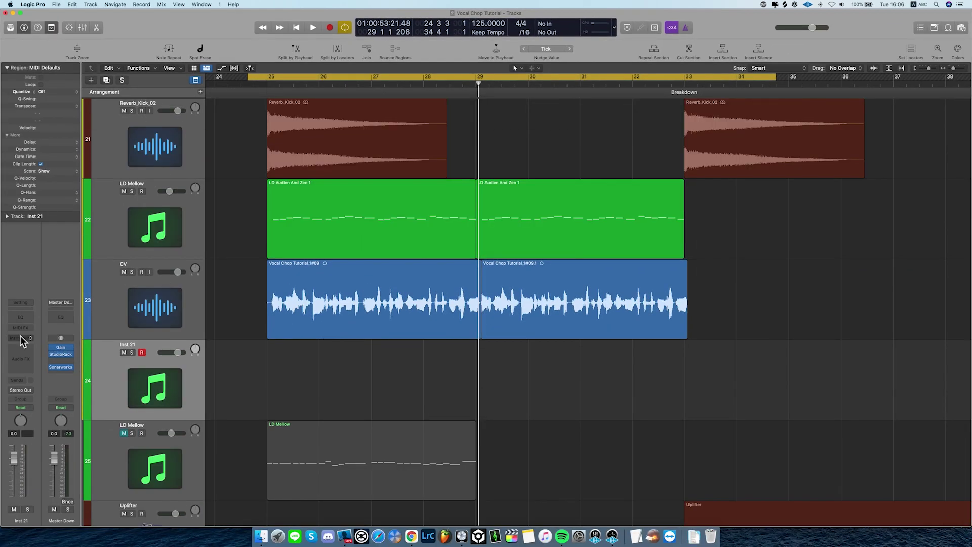
Load the Antares Auto-Tune Pro as an AU MIDI-controlled effect in the new track's instrument slot.
{"action": "left_click", "coordinate": [31, 338]}
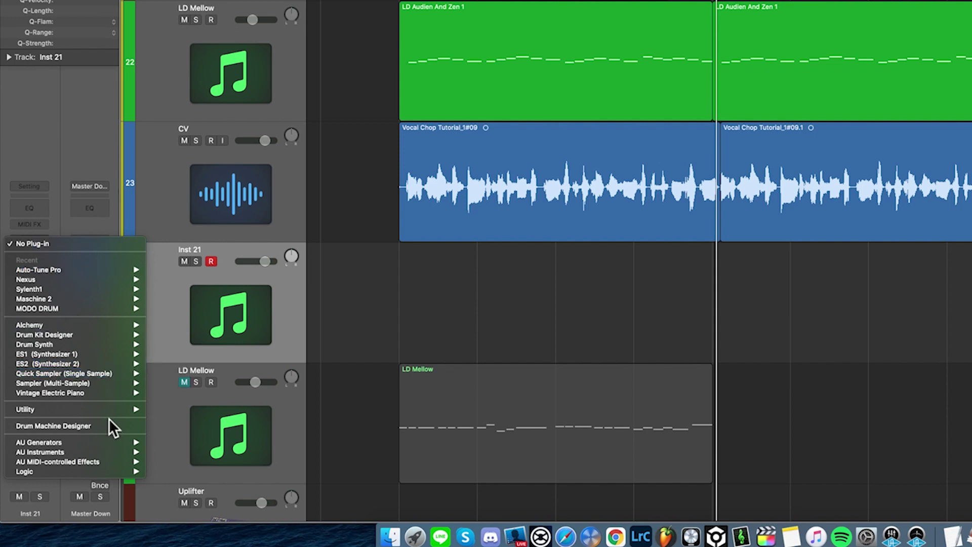
{"action": "mouse_move", "coordinate": [55, 461]}
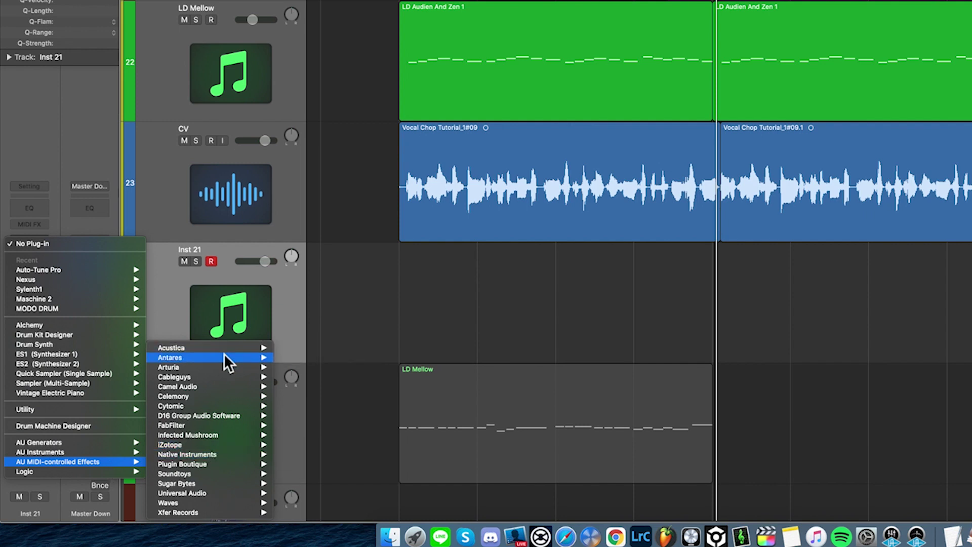
{"action": "mouse_move", "coordinate": [224, 357]}
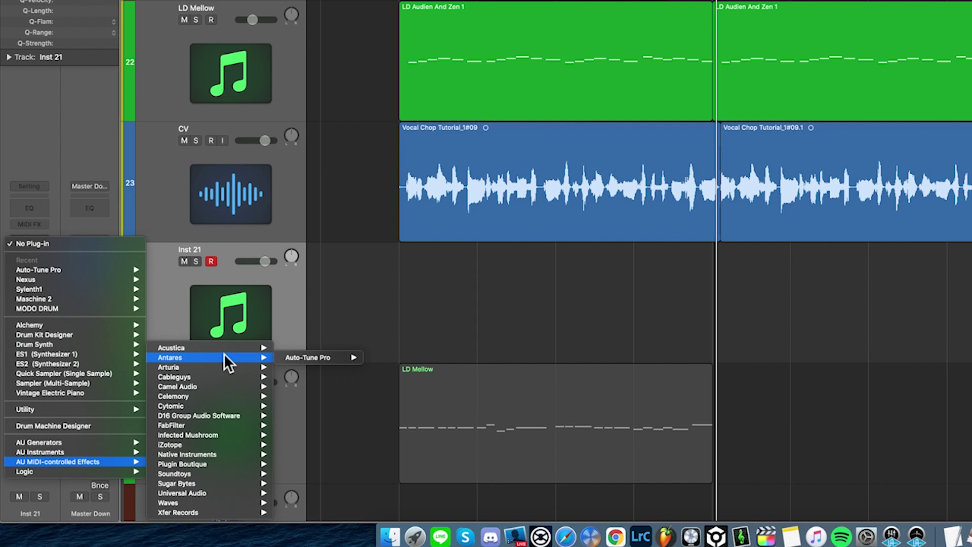
{"action": "mouse_move", "coordinate": [328, 357]}
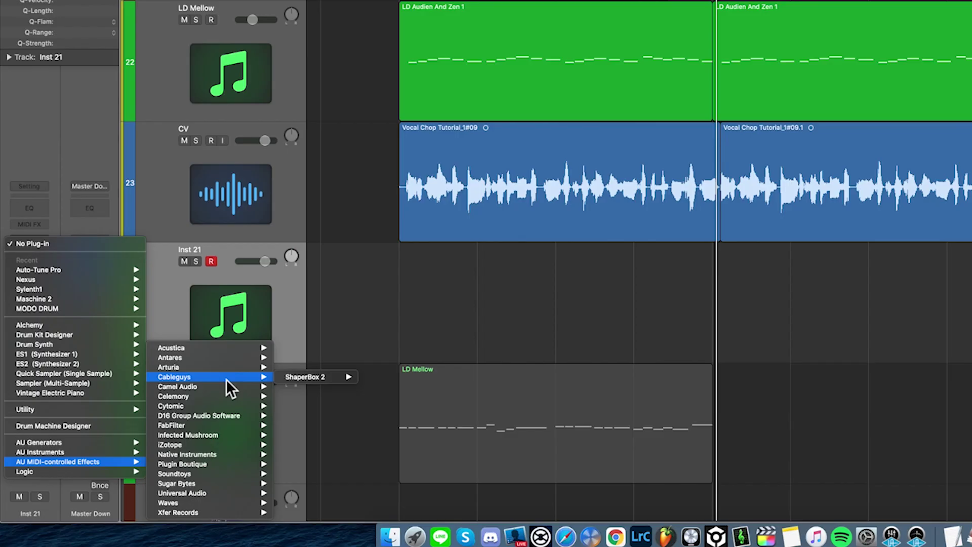
{"action": "mouse_move", "coordinate": [232, 358]}
{"action": "mouse_move", "coordinate": [324, 358]}
{"action": "left_click", "coordinate": [386, 367]}
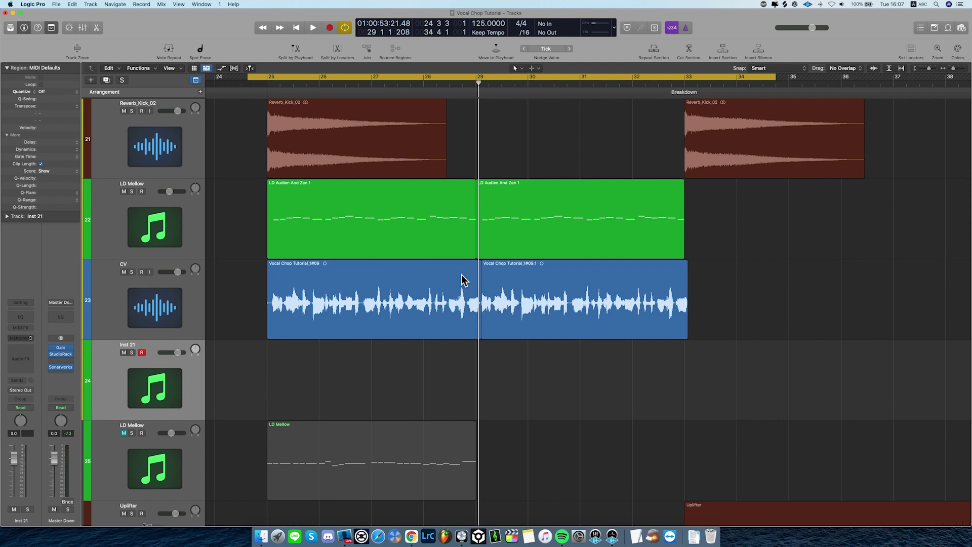
Set Auto-Tune Pro's side chain to CV (Audio 1) and enable Target Notes in the Advanced view.
{"action": "left_click_drag", "start_coordinate": [506, 113], "coordinate": [469, 192]}
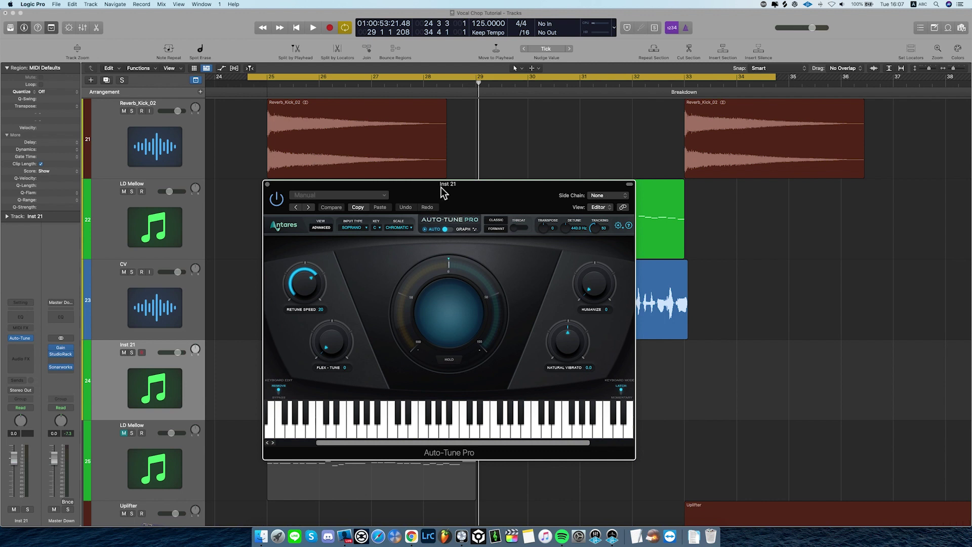
{"action": "left_click_drag", "start_coordinate": [487, 82], "coordinate": [617, 81]}
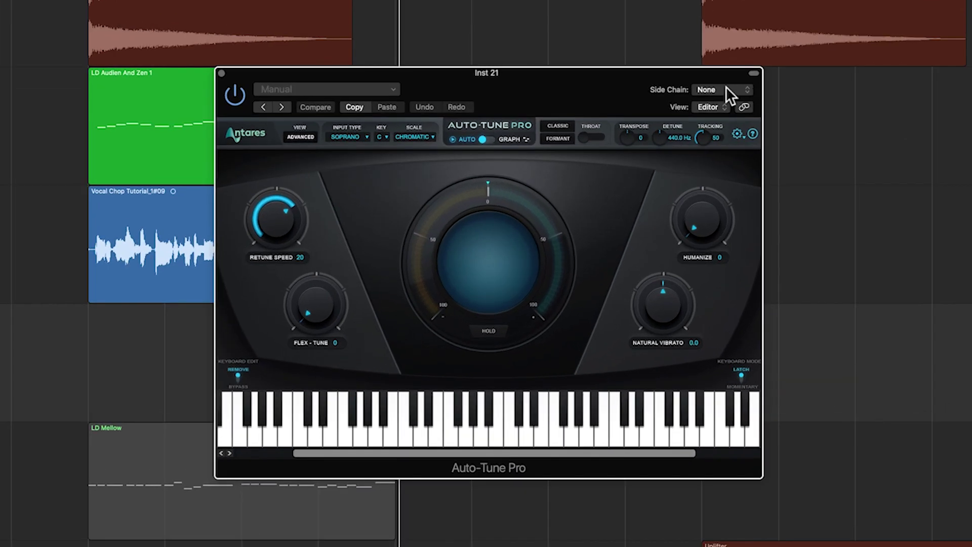
{"action": "left_click", "coordinate": [699, 195]}
{"action": "mouse_move", "coordinate": [687, 206]}
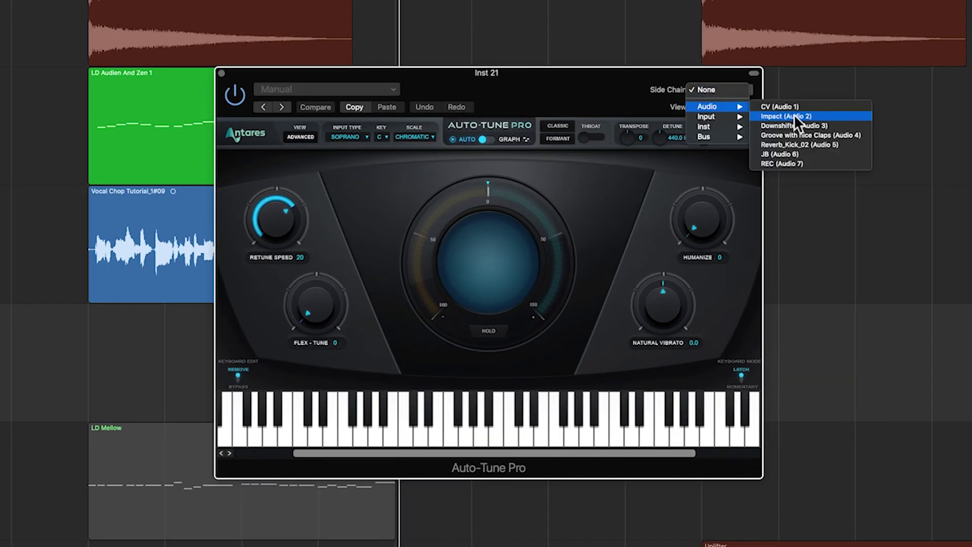
{"action": "left_click", "coordinate": [774, 105]}
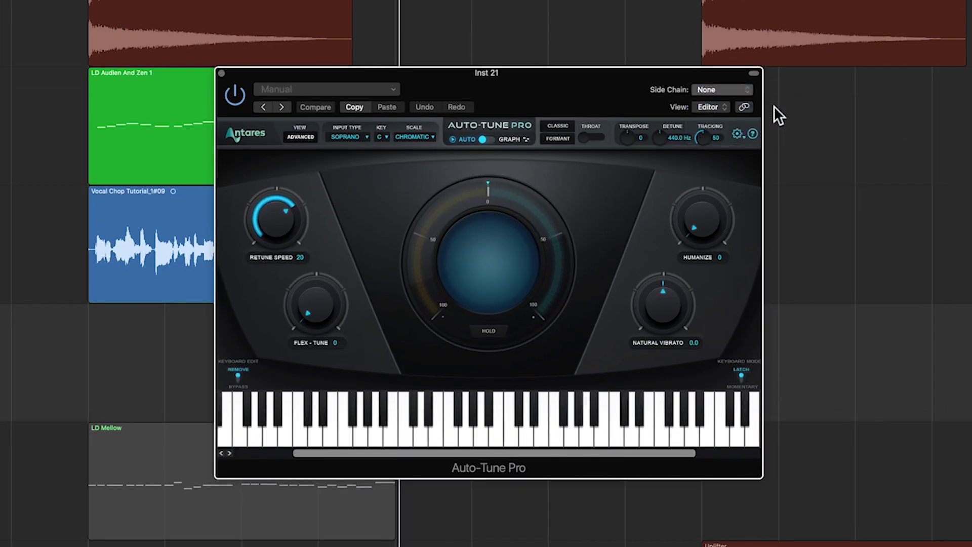
{"action": "left_click", "coordinate": [303, 137]}
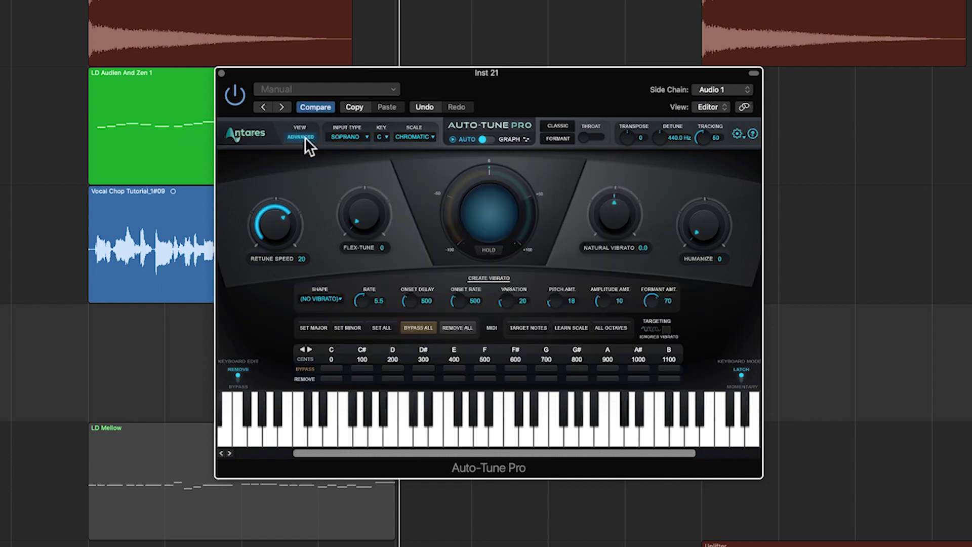
{"action": "left_click", "coordinate": [530, 329]}
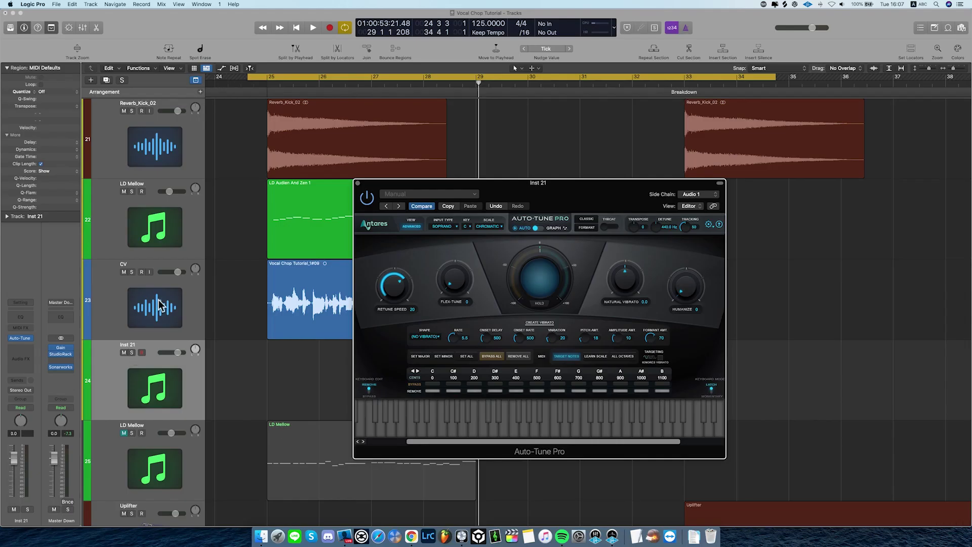
Set the CV vocal track's output to No Output.
{"action": "left_click", "coordinate": [158, 305]}
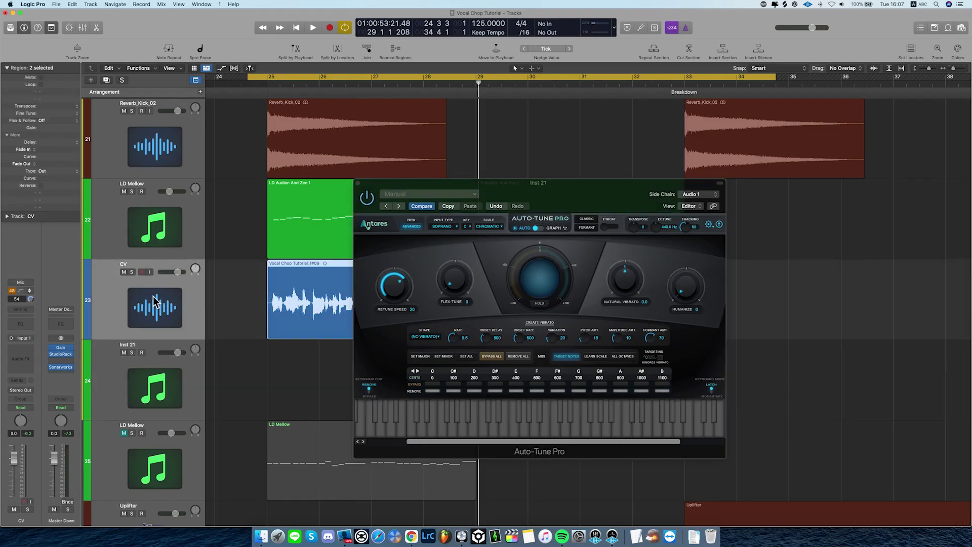
{"action": "left_click", "coordinate": [28, 392]}
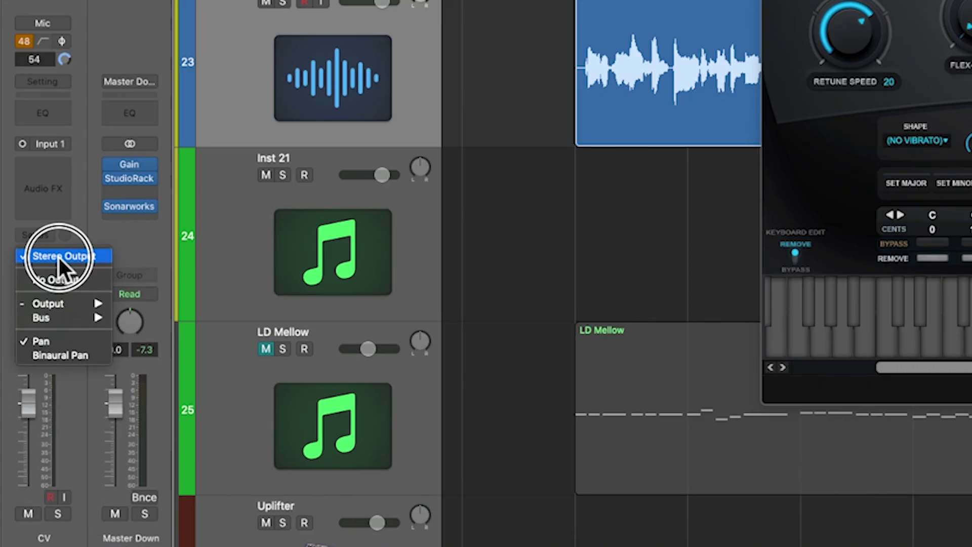
{"action": "left_click", "coordinate": [59, 279]}
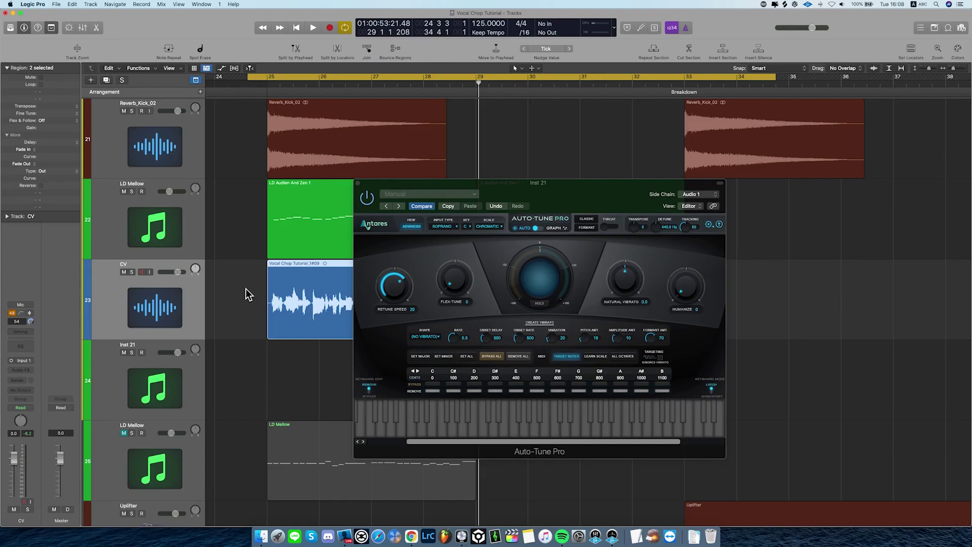
{"action": "scroll", "coordinate": [247, 294], "scroll_direction": "right", "scroll_amount": 2}
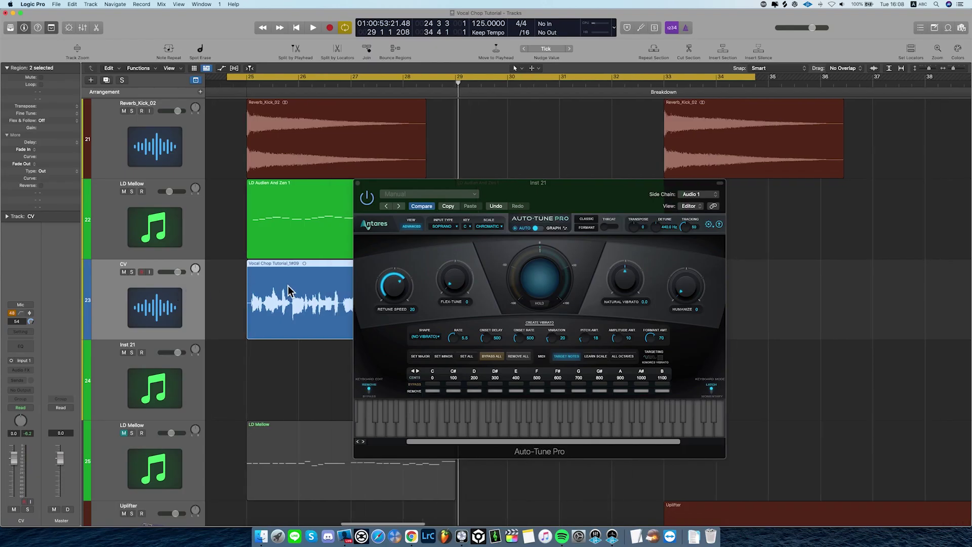
Solo the new Auto-Tune instrument track and play back the vocal routed through it.
{"action": "left_click", "coordinate": [170, 395]}
{"action": "left_click", "coordinate": [132, 352]}
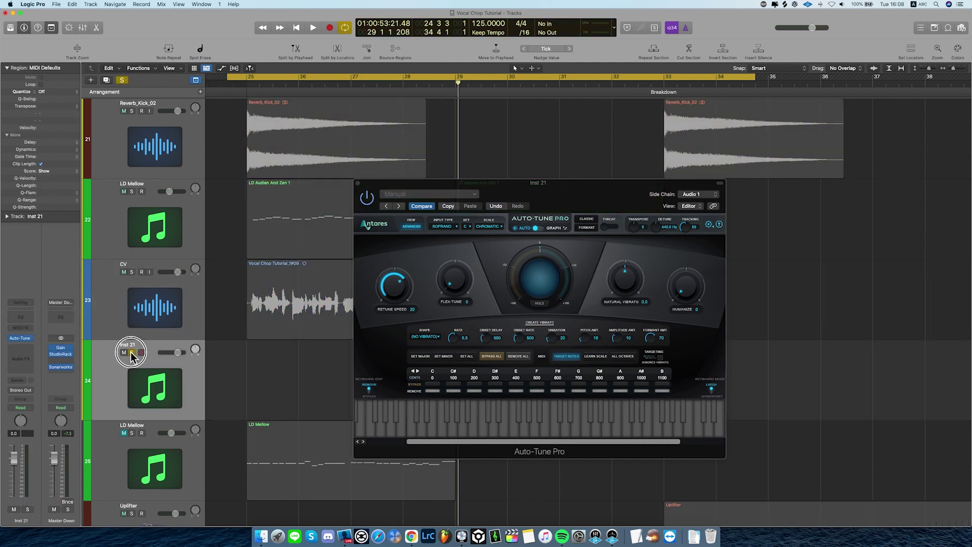
{"action": "scroll", "coordinate": [257, 353], "scroll_direction": "down", "scroll_amount": 3}
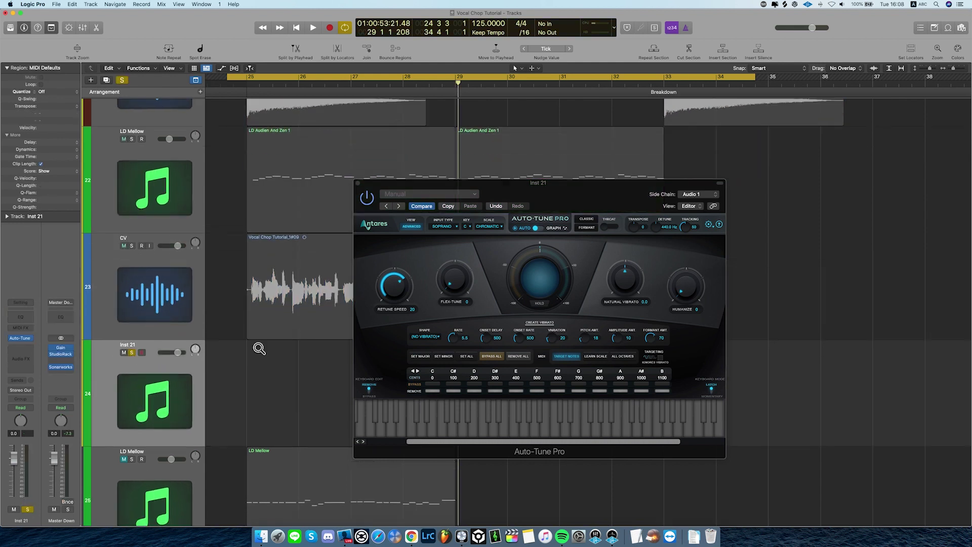
{"action": "key", "text": "space"}
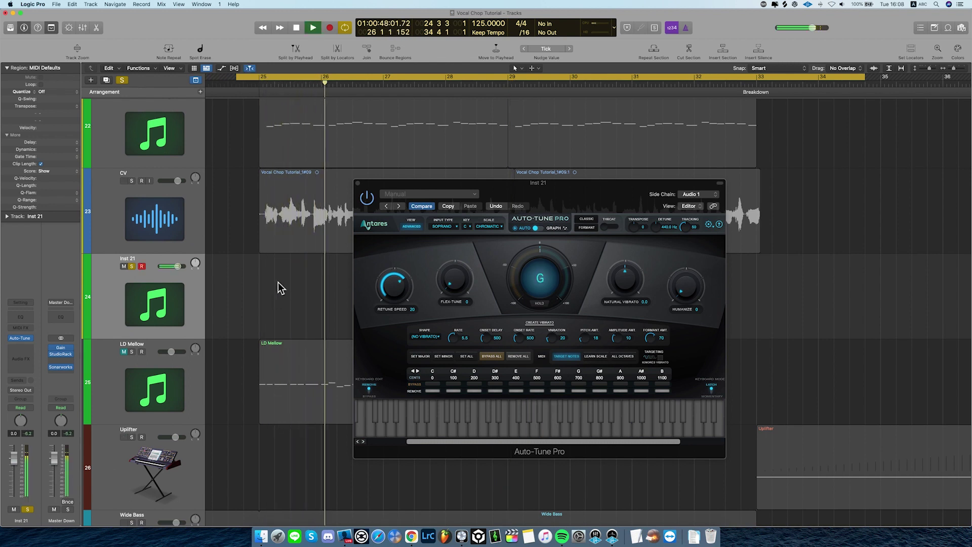
{"action": "scroll", "coordinate": [278, 282], "scroll_direction": "up", "scroll_amount": 2}
{"action": "left_click_drag", "start_coordinate": [504, 191], "coordinate": [560, 197]}
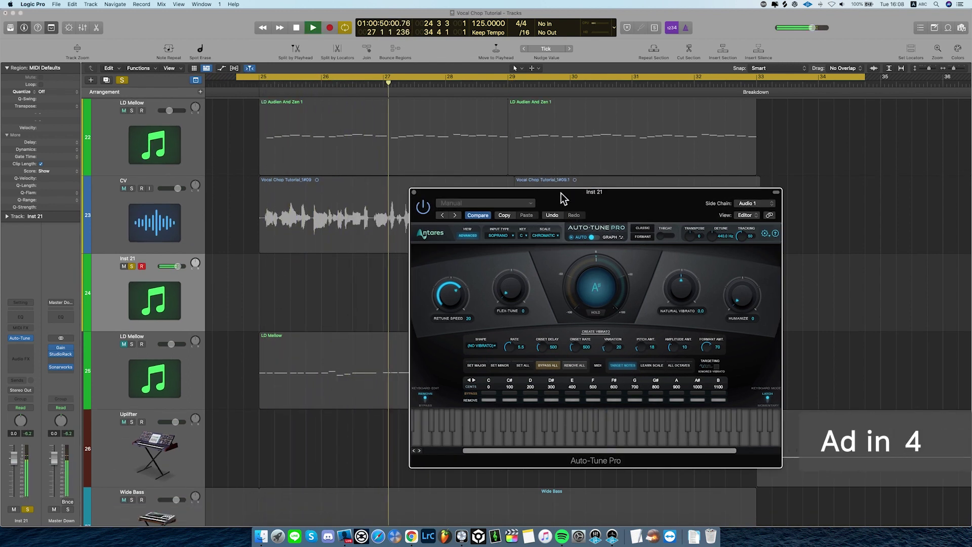
{"action": "scroll", "coordinate": [296, 262], "scroll_direction": "up", "scroll_amount": 2}
{"action": "scroll", "coordinate": [296, 265], "scroll_direction": "up", "scroll_amount": 3}
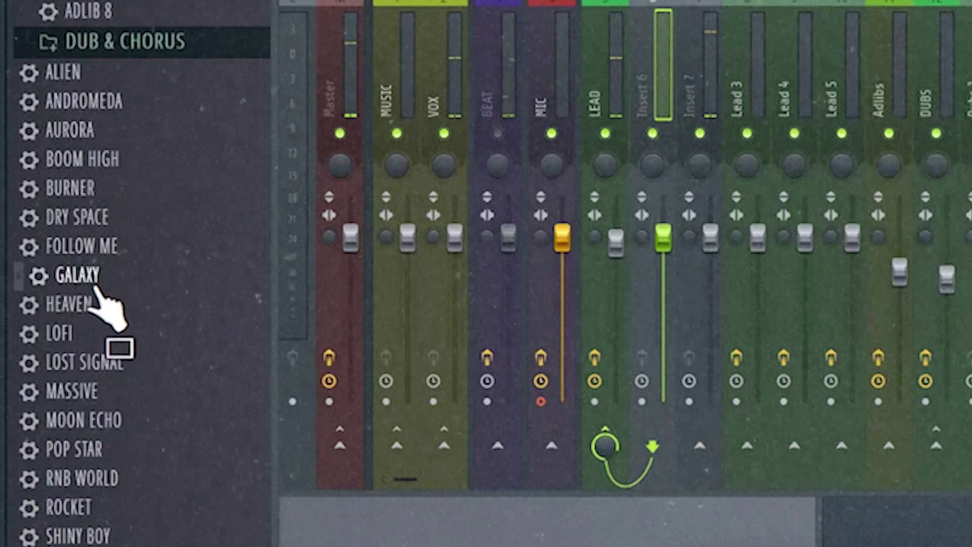
{"action": "left_click_drag", "start_coordinate": [99, 279], "coordinate": [703, 65]}
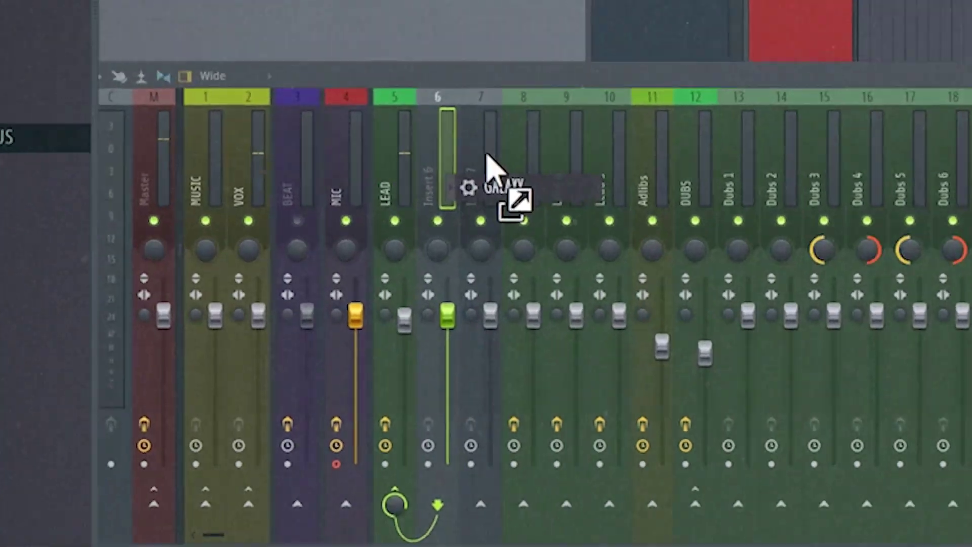
{"action": "left_click_drag", "start_coordinate": [486, 161], "coordinate": [483, 169]}
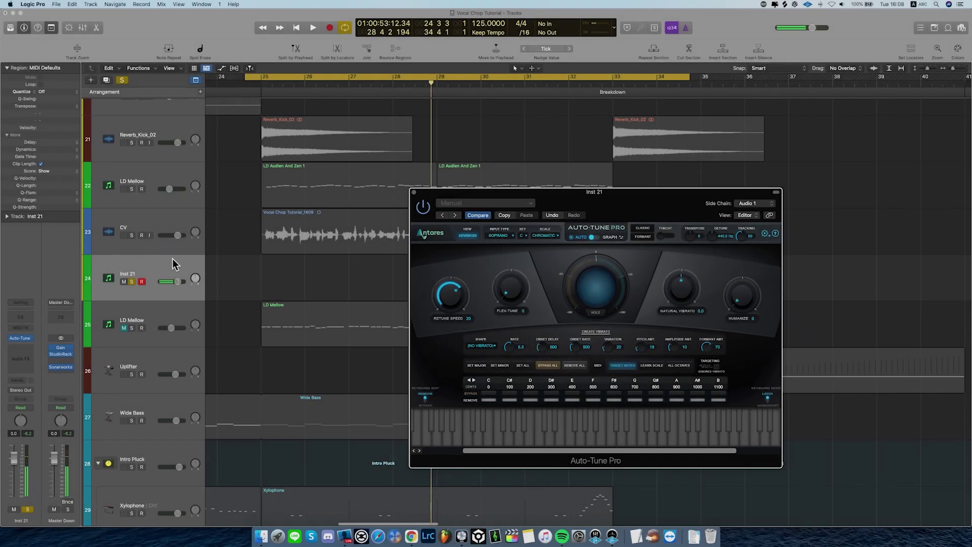
Copy the two LD Audien And Zen 1 regions from the LD Mellow track onto the Inst 21 track at bar 25.
{"action": "left_click", "coordinate": [134, 257]}
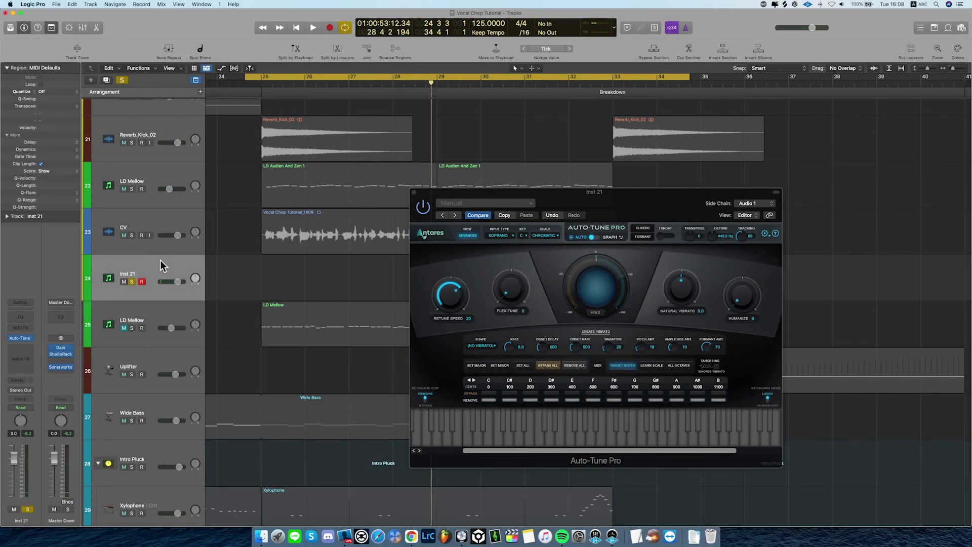
{"action": "key", "text": "super+Down"}
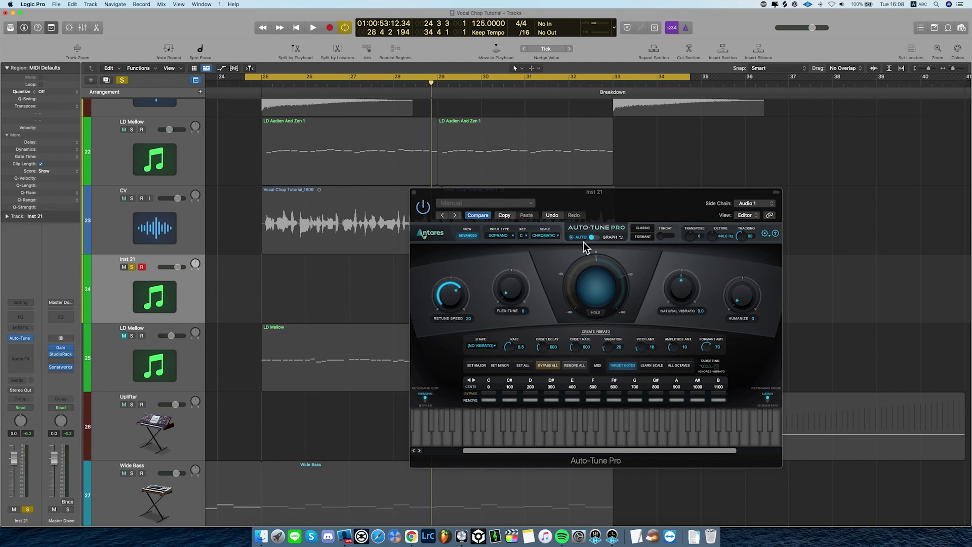
{"action": "left_click", "coordinate": [199, 228]}
{"action": "left_click", "coordinate": [161, 281]}
{"action": "key", "text": "super+Up"}
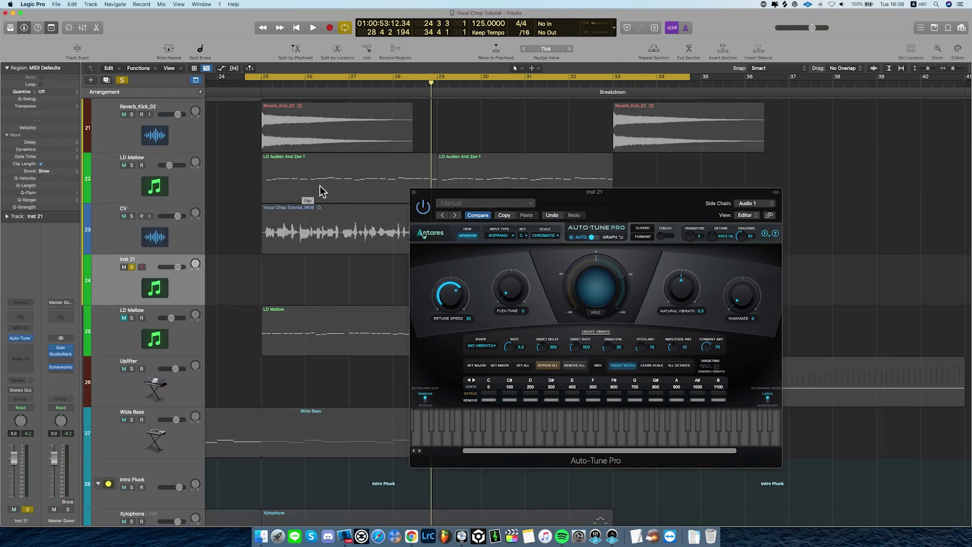
{"action": "key", "text": "super+Left"}
{"action": "left_click_drag", "start_coordinate": [349, 191], "coordinate": [348, 280]}
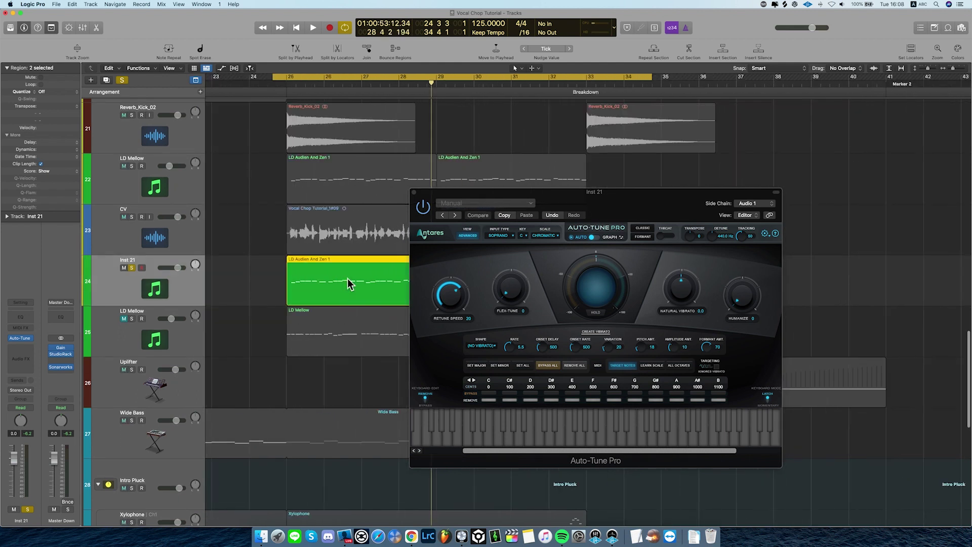
{"action": "key", "text": "super+Left"}
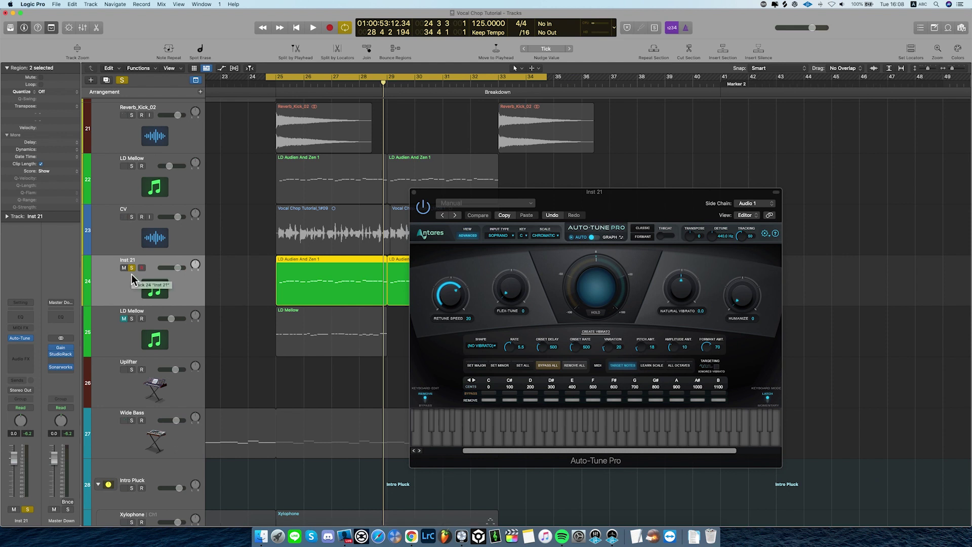
During playback, set Auto-Tune Pro's Retune Speed to 0 and enable Formant with a raised Throat value.
{"action": "key", "text": "space"}
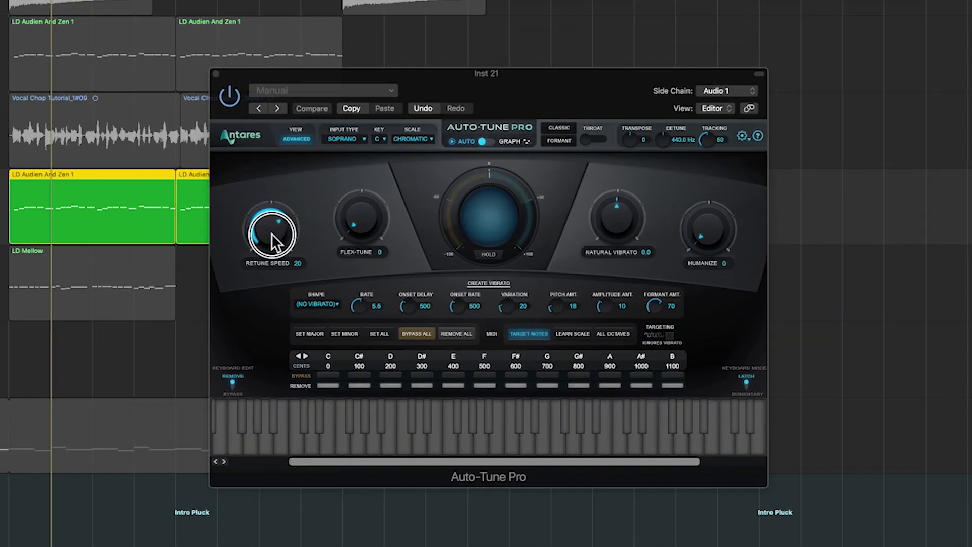
{"action": "left_click", "coordinate": [271, 158]}
{"action": "left_click", "coordinate": [566, 140]}
{"action": "left_click_drag", "start_coordinate": [582, 76], "coordinate": [618, 89]}
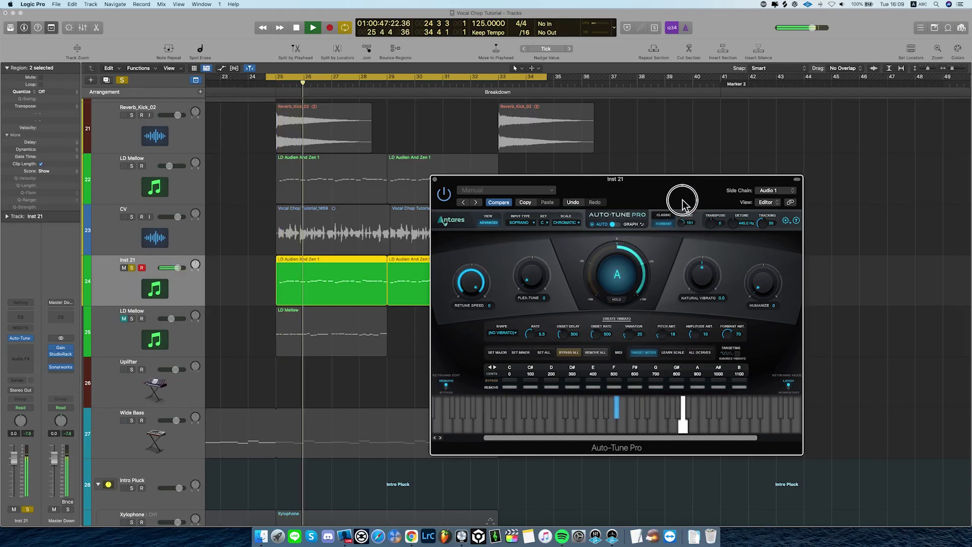
{"action": "left_click_drag", "start_coordinate": [682, 202], "coordinate": [726, 135]}
Examine the Inst 21 melody notes in the Piano Roll while playing back the start of the first region.
{"action": "scroll", "coordinate": [421, 305], "scroll_direction": "right", "scroll_amount": 1}
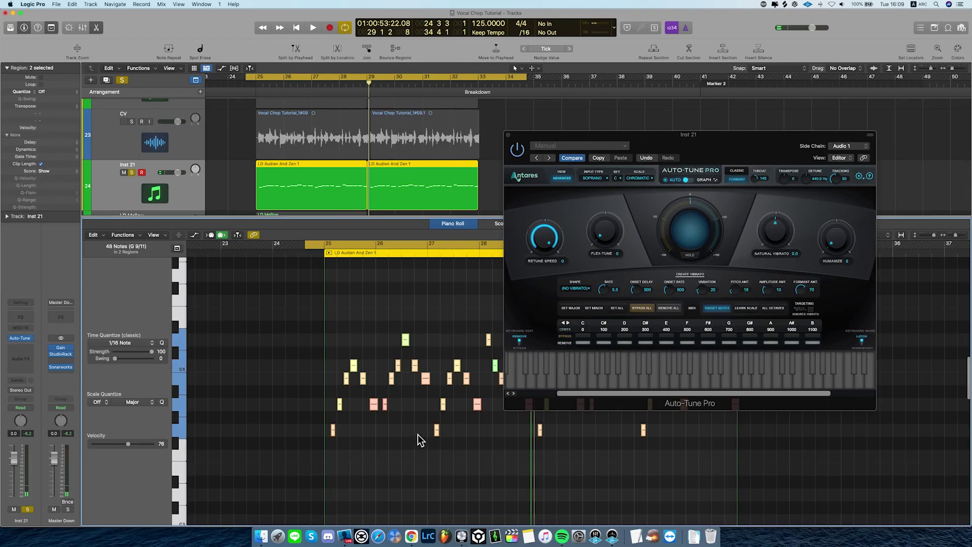
{"action": "scroll", "coordinate": [418, 438], "scroll_direction": "up", "scroll_amount": 6}
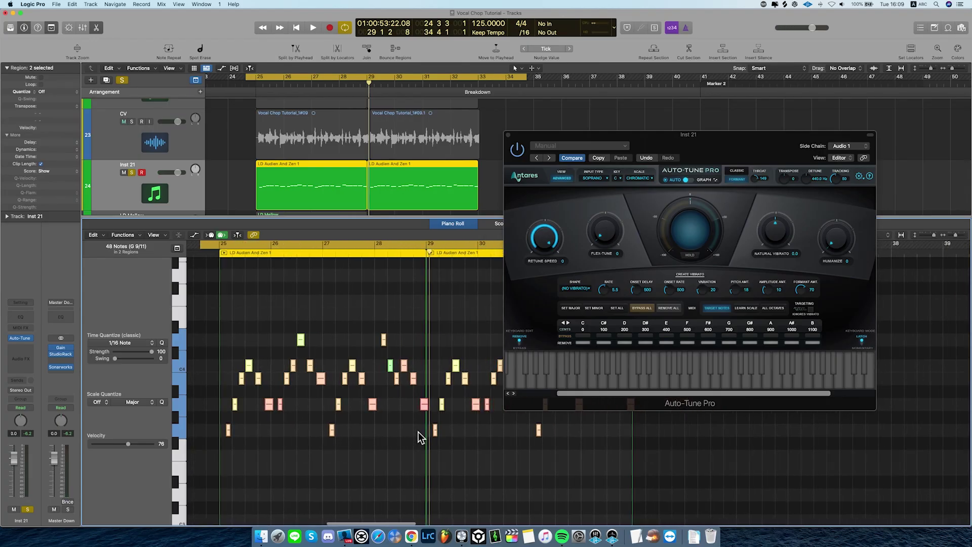
{"action": "scroll", "coordinate": [419, 434], "scroll_direction": "up", "scroll_amount": 2}
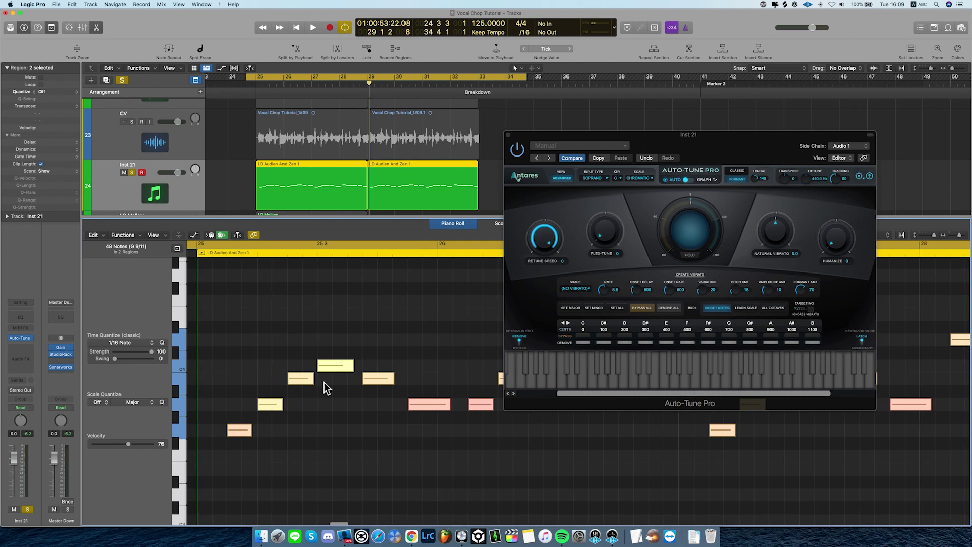
{"action": "scroll", "coordinate": [351, 394], "scroll_direction": "down", "scroll_amount": 3}
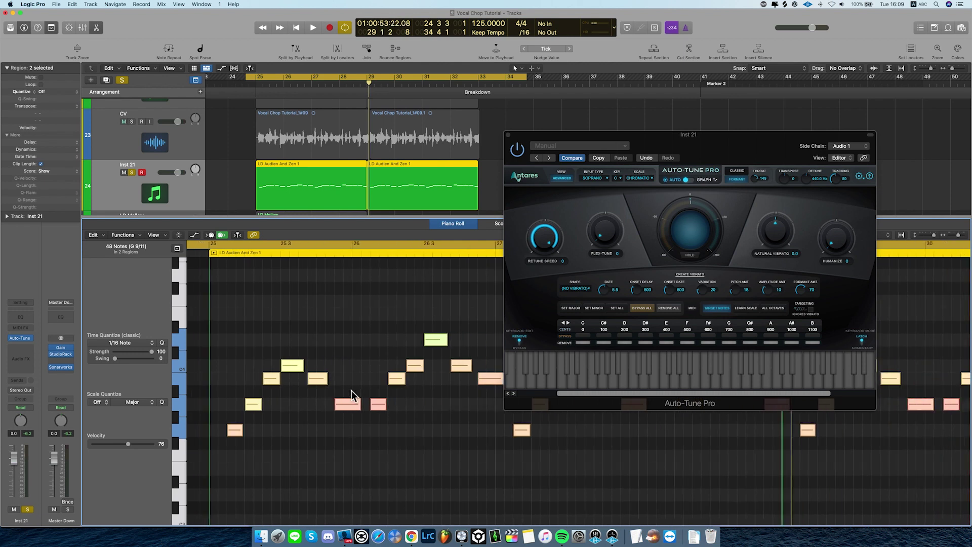
{"action": "left_click", "coordinate": [352, 387]}
{"action": "key", "text": "space"}
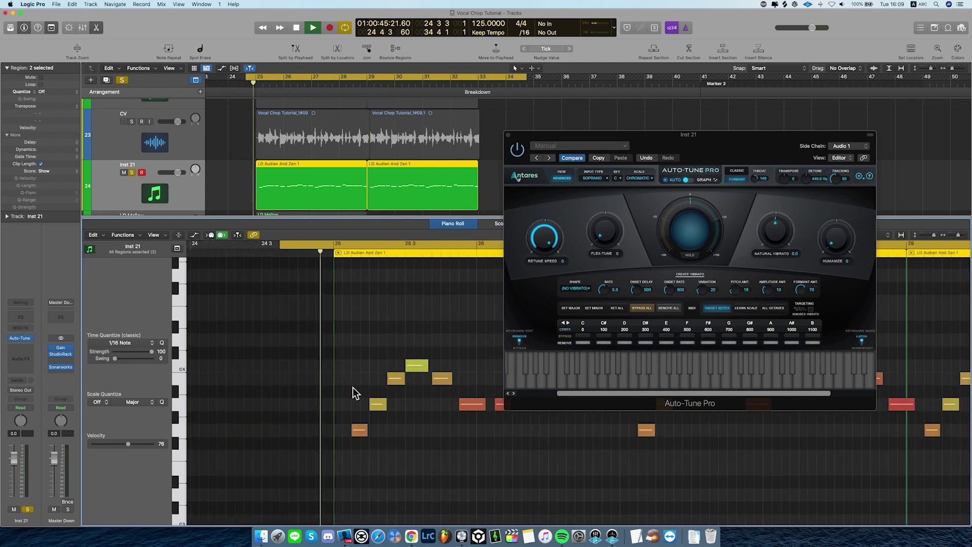
{"action": "scroll", "coordinate": [412, 417], "scroll_direction": "down", "scroll_amount": 2}
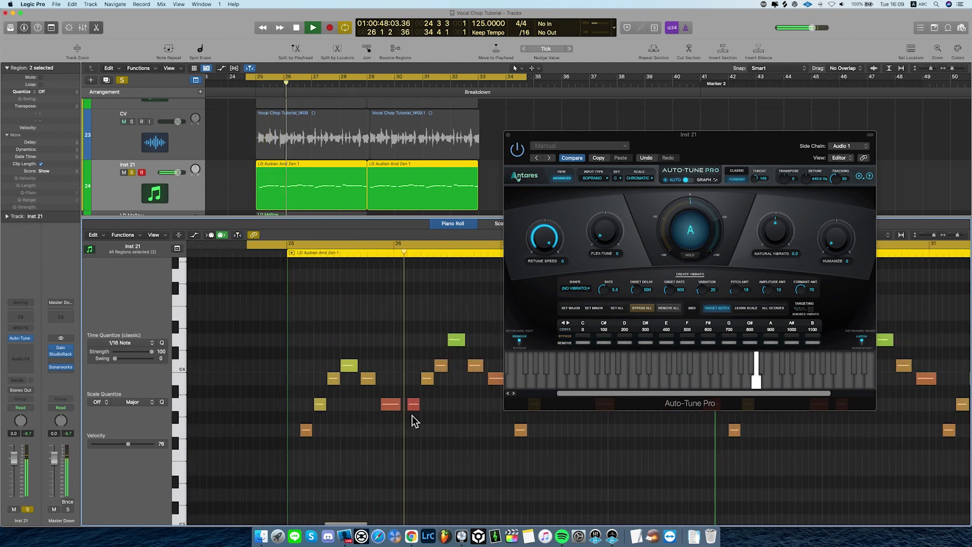
{"action": "key", "text": "space"}
Lengthen the second B3 note and the opening G3 note in bar 25 of the first Inst 21 region.
{"action": "left_click", "coordinate": [373, 381]}
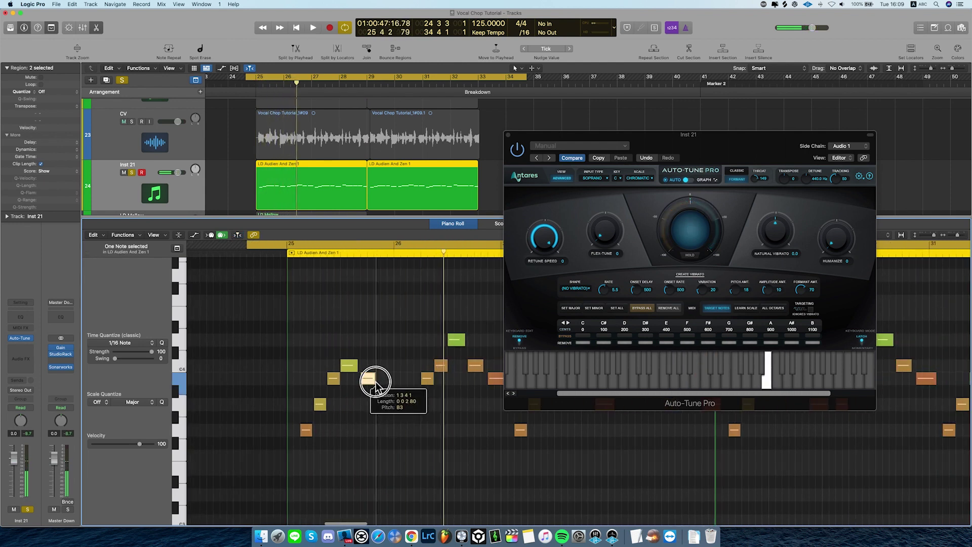
{"action": "left_click", "coordinate": [308, 431]}
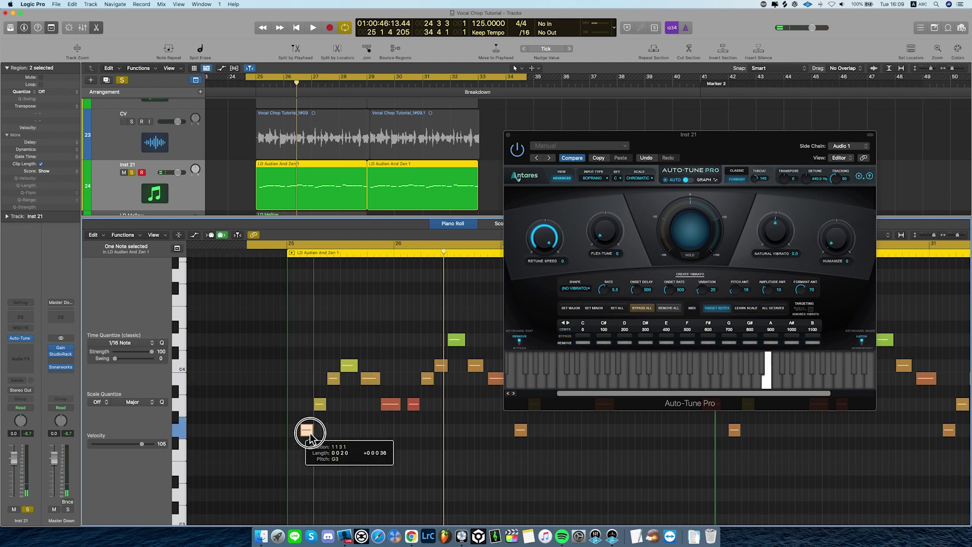
{"action": "scroll", "coordinate": [344, 408], "scroll_direction": "down", "scroll_amount": 2}
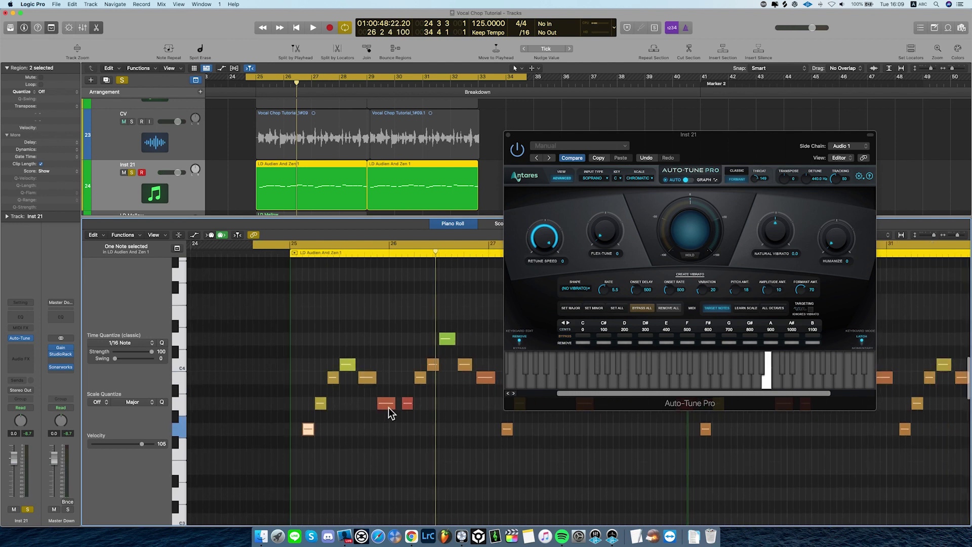
Play back the edited melody on Inst 21, following its notes from bar 25 into the second region.
{"action": "key", "text": "space"}
{"action": "scroll", "coordinate": [414, 429], "scroll_direction": "right", "scroll_amount": 3}
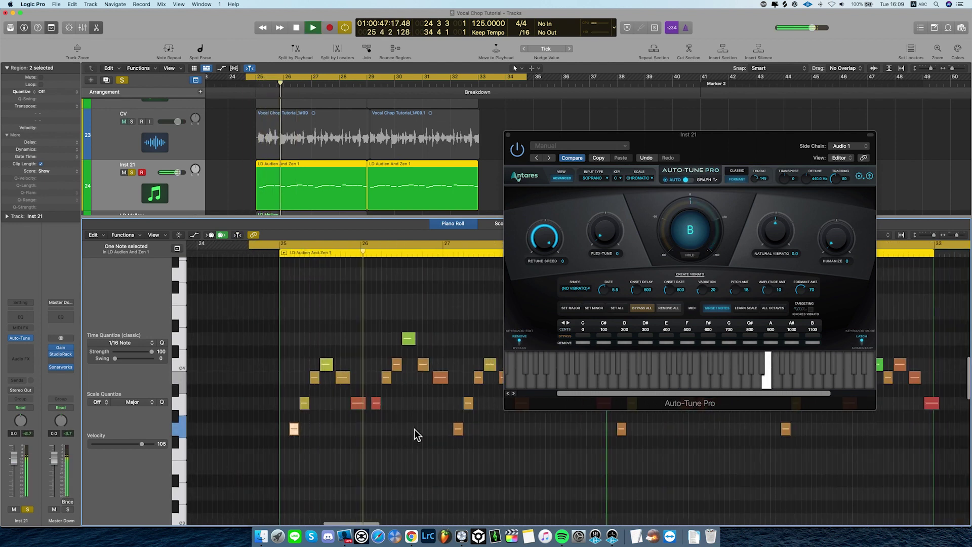
{"action": "scroll", "coordinate": [414, 429], "scroll_direction": "down", "scroll_amount": 1}
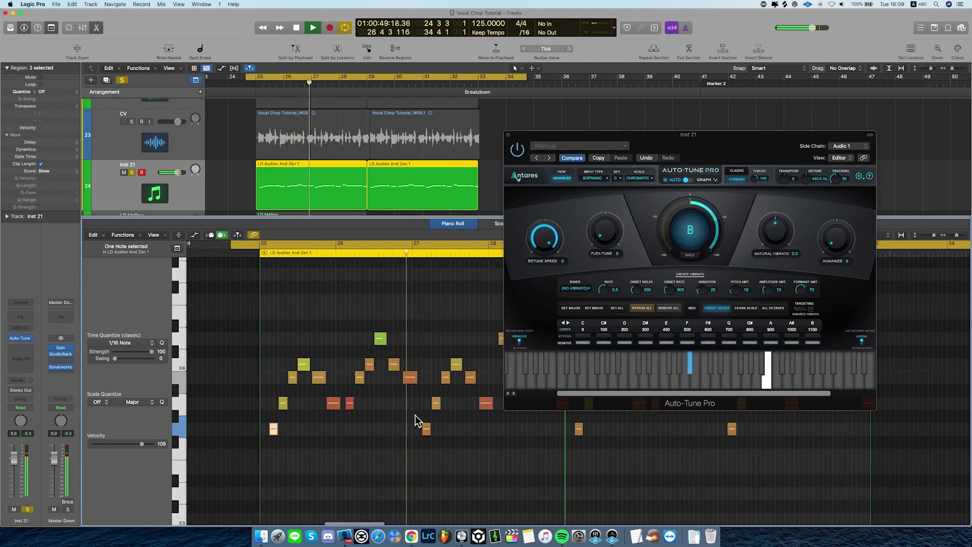
{"action": "scroll", "coordinate": [427, 418], "scroll_direction": "down", "scroll_amount": 3}
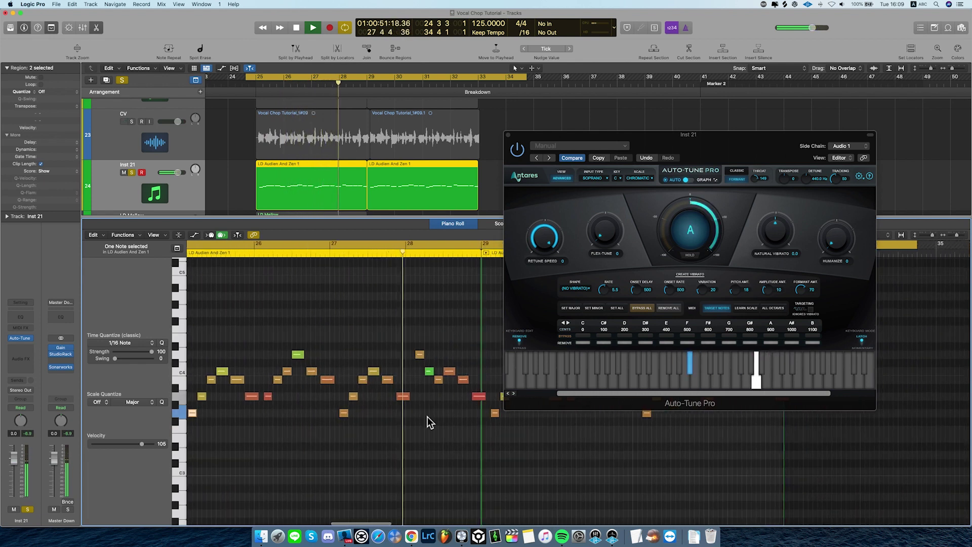
{"action": "scroll", "coordinate": [427, 417], "scroll_direction": "down", "scroll_amount": 2}
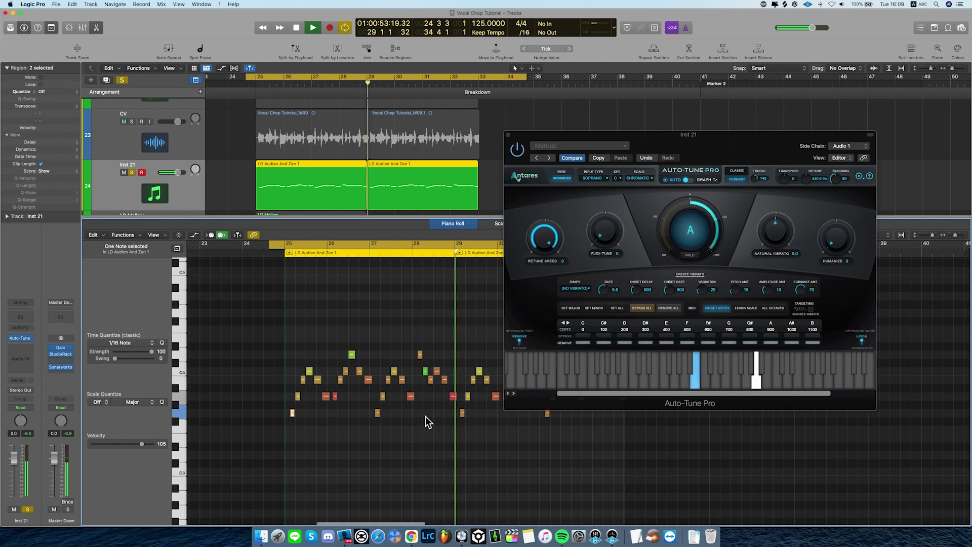
{"action": "key", "text": "space"}
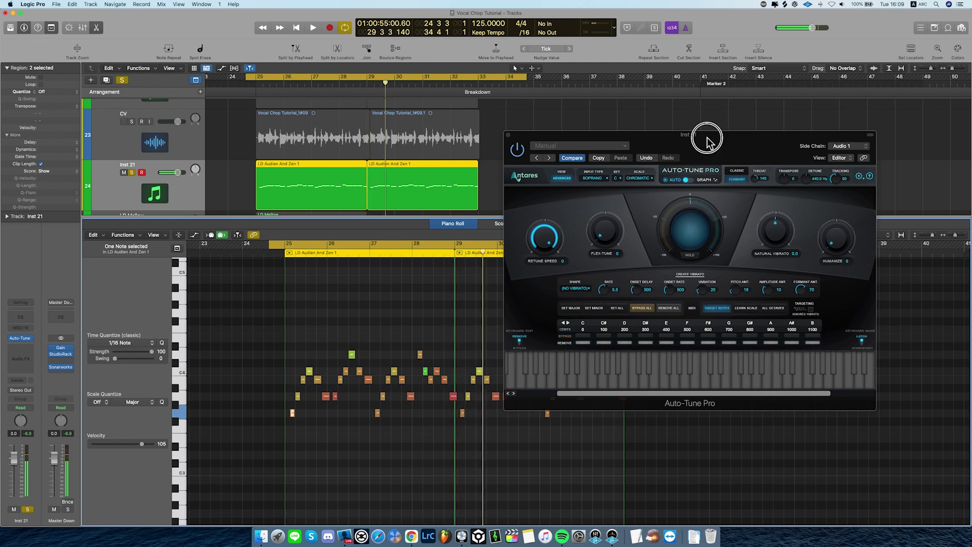
Adjust Auto-Tune Pro's Throat amount down and back up while listening to the chop, and close the plug-in window.
{"action": "left_click_drag", "start_coordinate": [707, 140], "coordinate": [655, 140]}
{"action": "left_click_drag", "start_coordinate": [704, 178], "coordinate": [703, 219]}
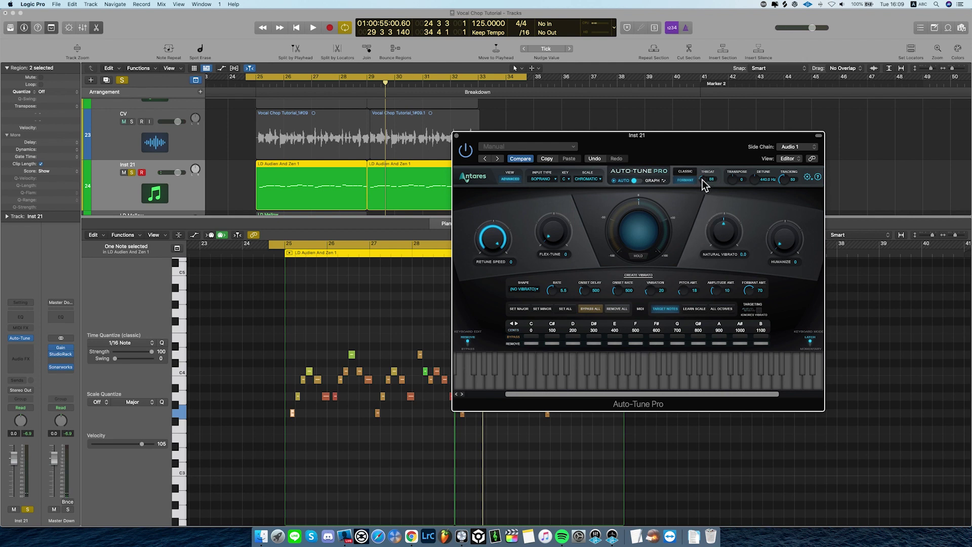
{"action": "left_click_drag", "start_coordinate": [702, 180], "coordinate": [703, 179]}
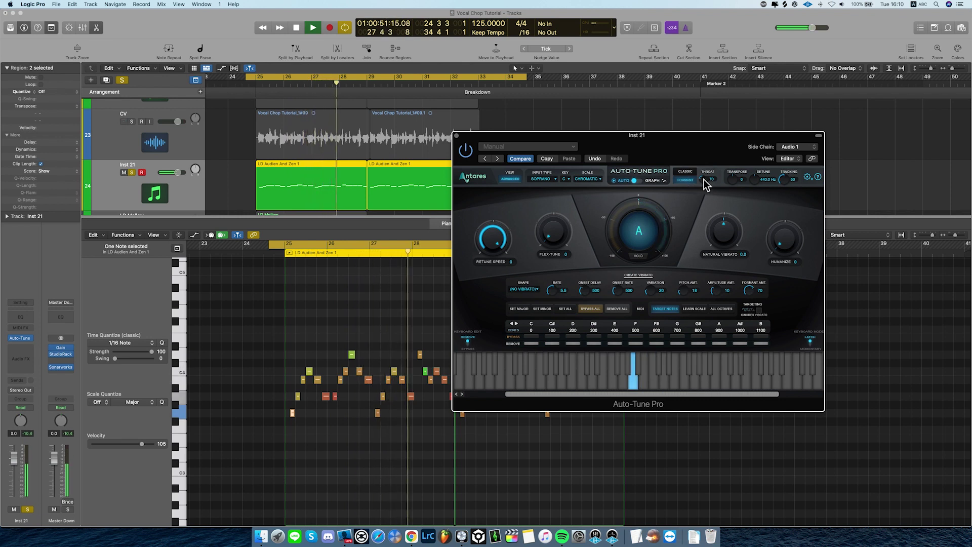
{"action": "left_click_drag", "start_coordinate": [703, 179], "coordinate": [705, 145]}
{"action": "left_click", "coordinate": [457, 136]}
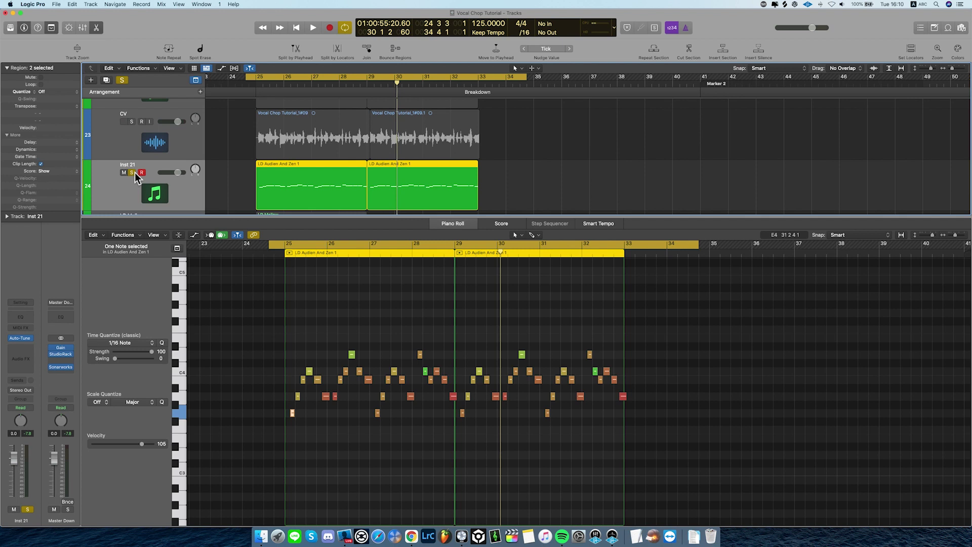
Unsolo the Inst 21 track and mute the LD Mellow track above the CV vocal.
{"action": "left_click", "coordinate": [133, 172]}
{"action": "key", "text": "space"}
{"action": "key", "text": "super+Up"}
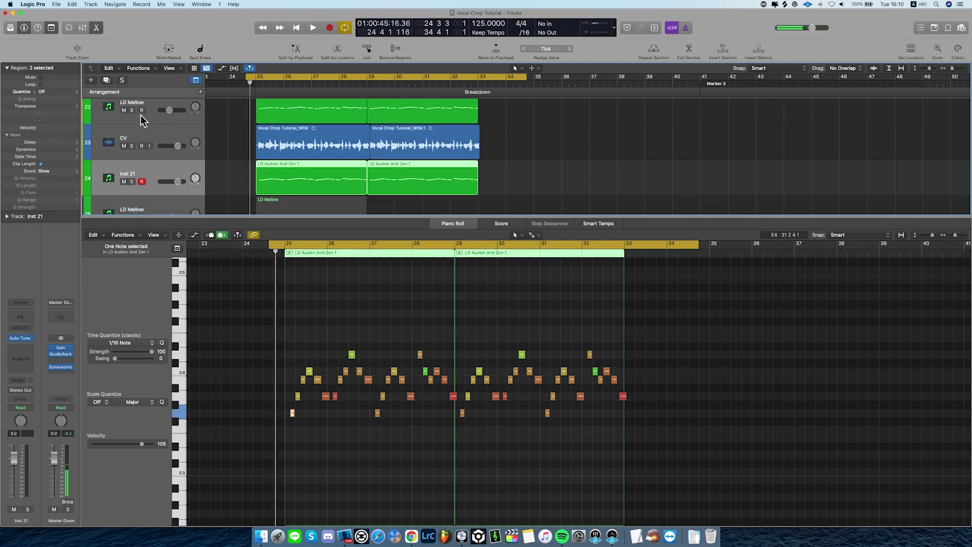
{"action": "left_click", "coordinate": [124, 111]}
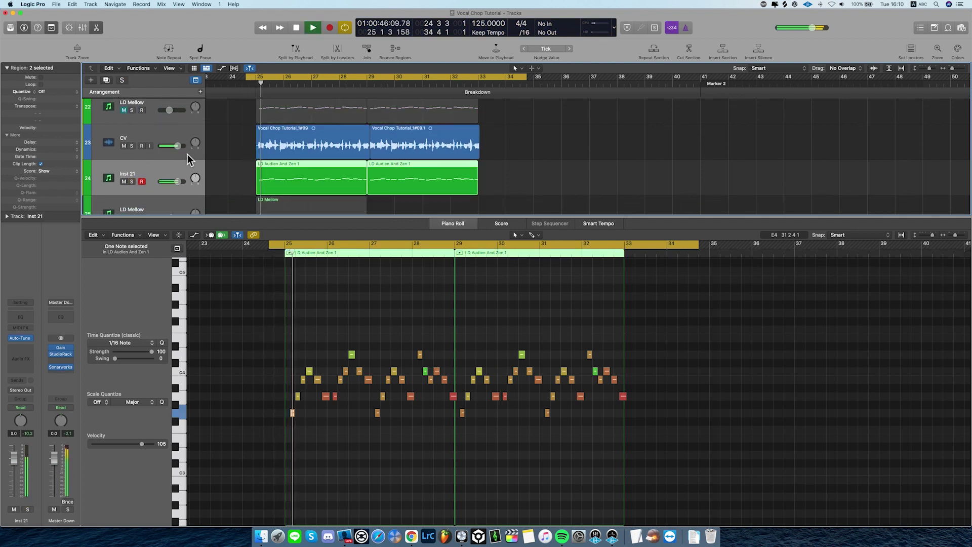
Listen to the vocal chop together with the rest of the arrangement across the Breakdown lead-in.
{"action": "key", "text": "super+Up"}
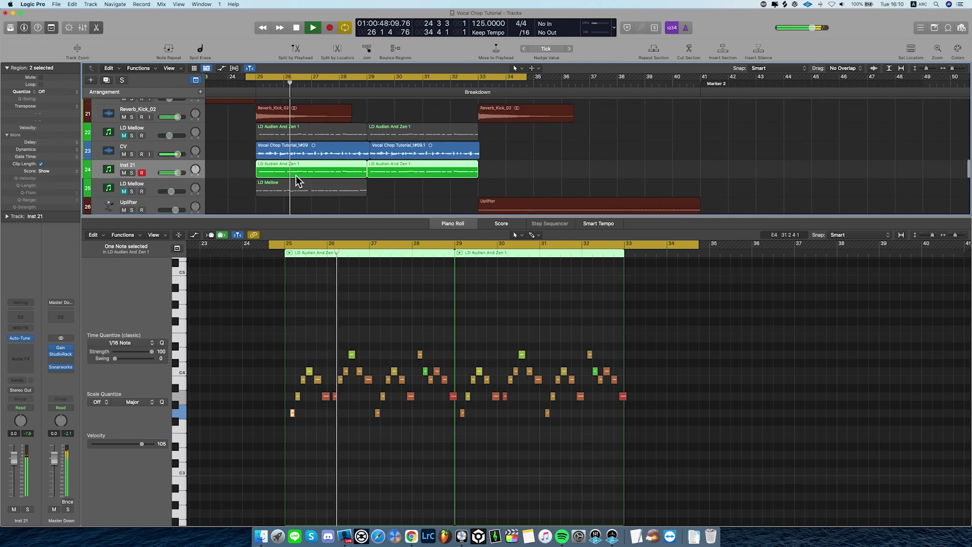
{"action": "key", "text": "super+Down"}
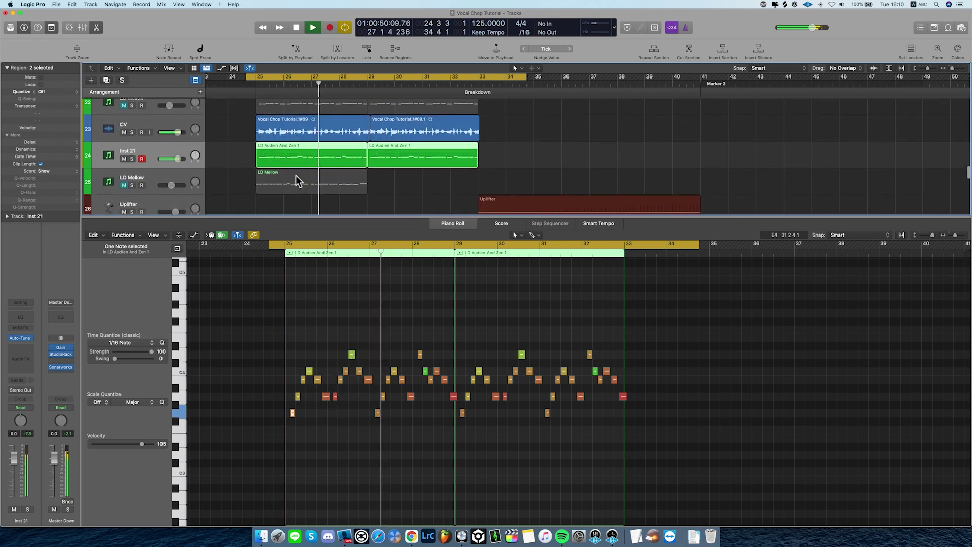
{"action": "key", "text": "super+Right"}
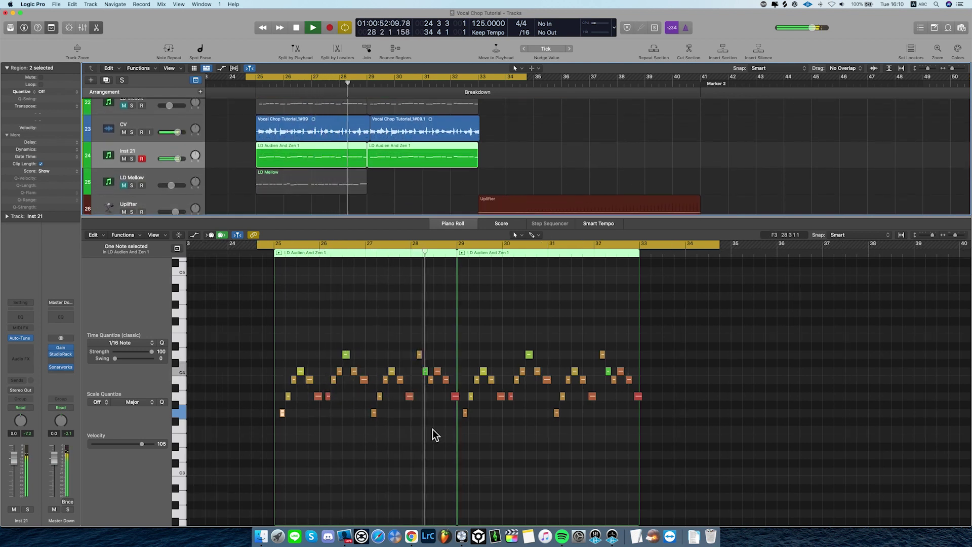
{"action": "key", "text": "super+Left"}
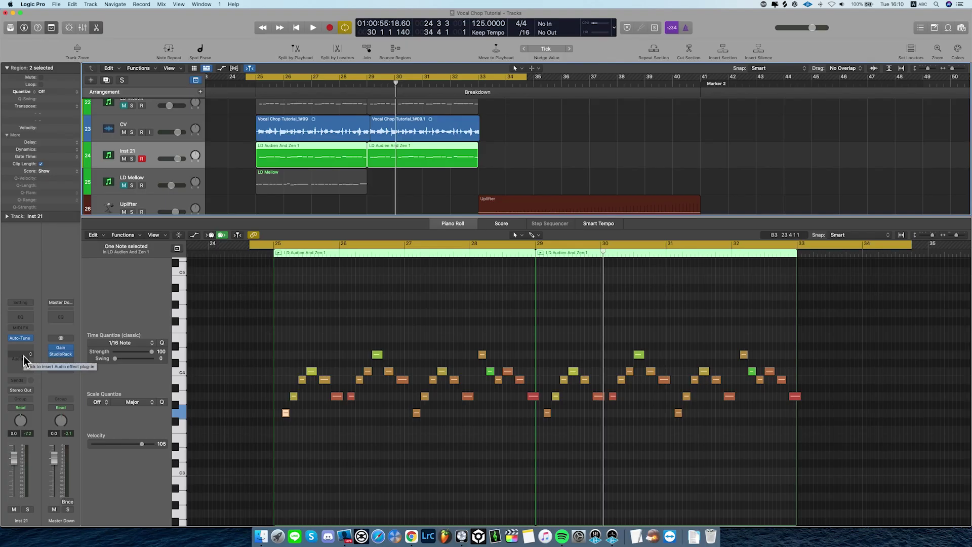
Insert the stereo StudioRack plug-in in the audio effect slot below Auto-Tune on the Inst 21 track.
{"action": "left_click", "coordinate": [24, 356]}
{"action": "mouse_move", "coordinate": [38, 391]}
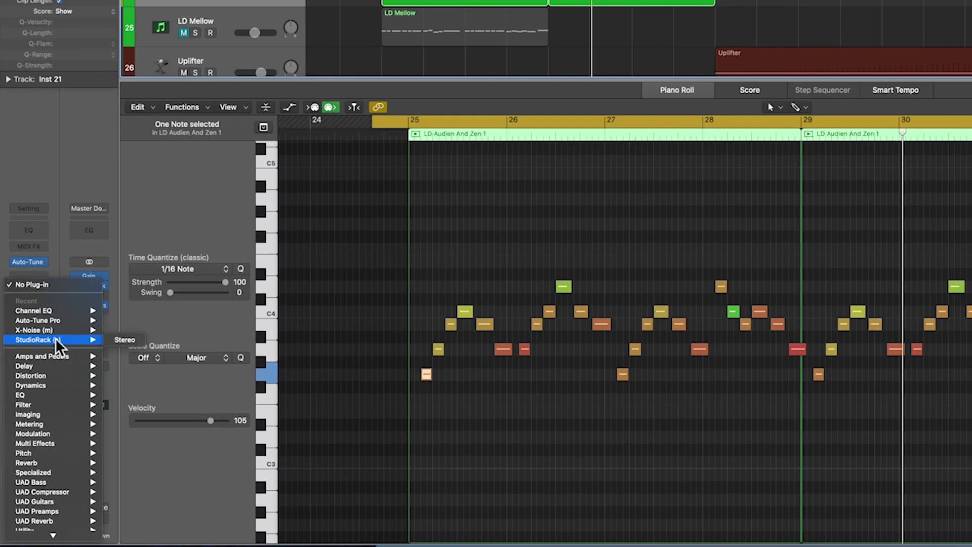
{"action": "left_click", "coordinate": [127, 341]}
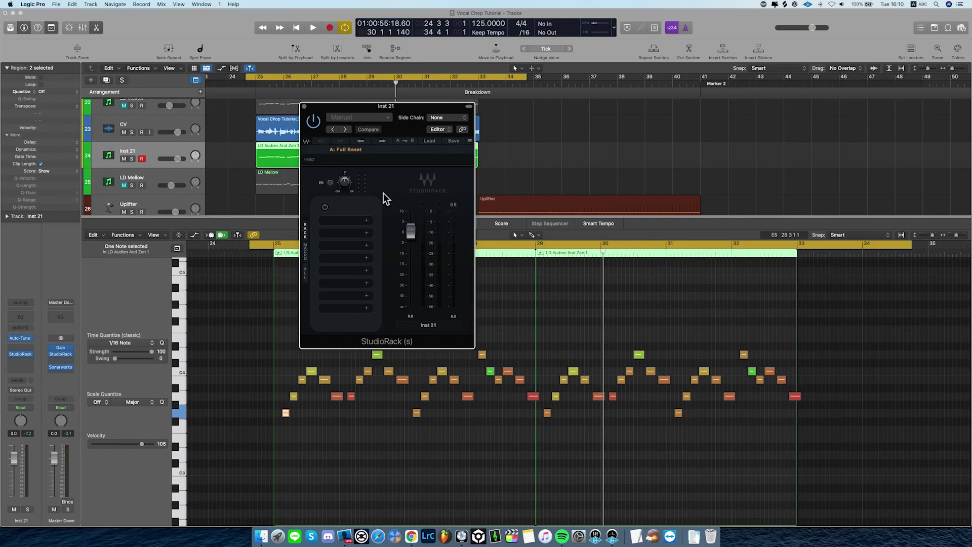
Load StudioRack's EDM Lead preset from the PIANO:KEY:SYNTH group of TONG APOLLO MOON MIX.
{"action": "left_click", "coordinate": [429, 141]}
{"action": "mouse_move", "coordinate": [490, 252]}
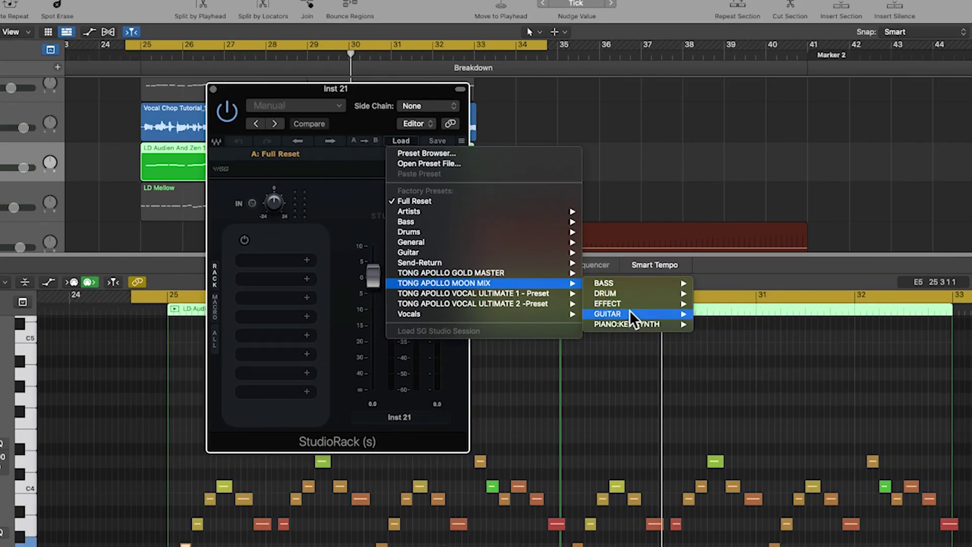
{"action": "mouse_move", "coordinate": [628, 327]}
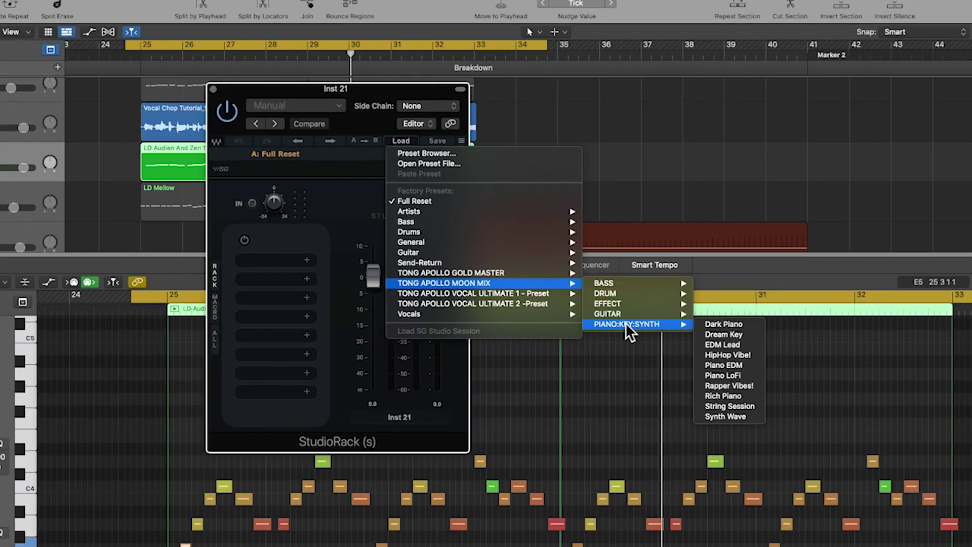
{"action": "left_click", "coordinate": [729, 347]}
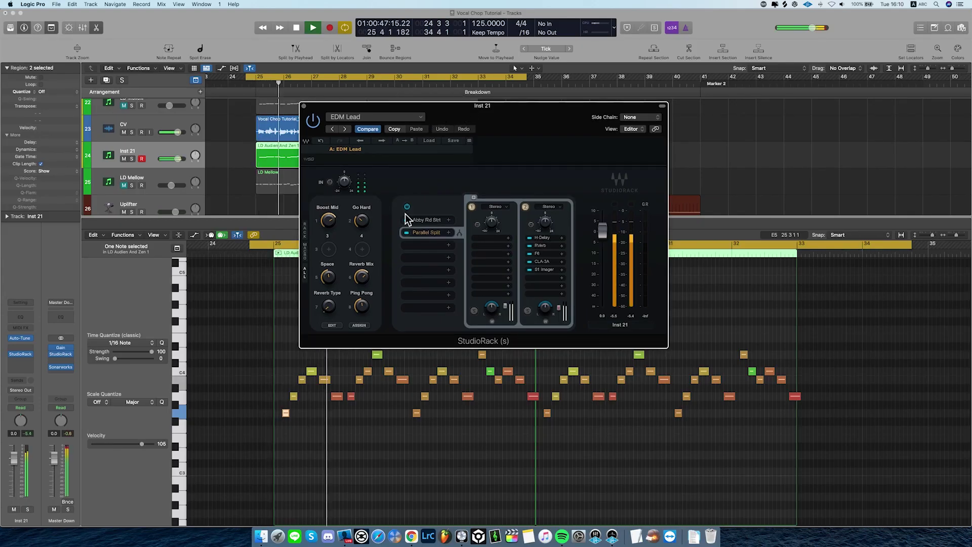
Adjust StudioRack's Go Hard macro while listening to the chop, and close the plug-in window and the piano roll.
{"action": "left_click_drag", "start_coordinate": [360, 222], "coordinate": [361, 205]}
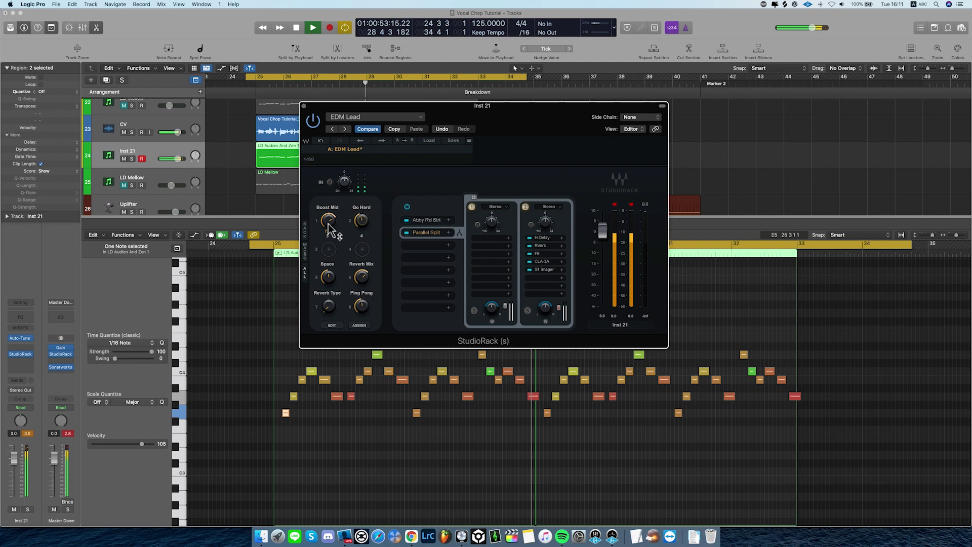
{"action": "left_click", "coordinate": [304, 106]}
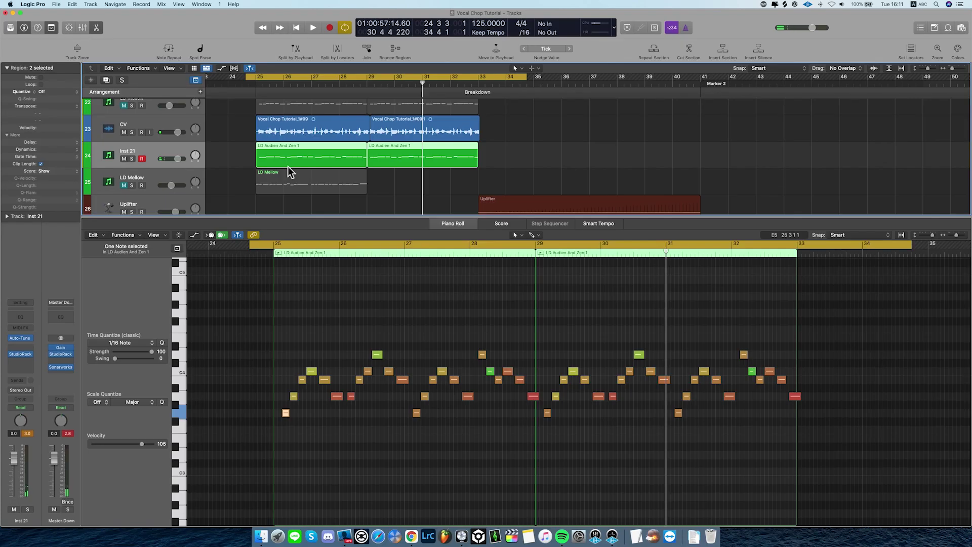
{"action": "key", "text": "e"}
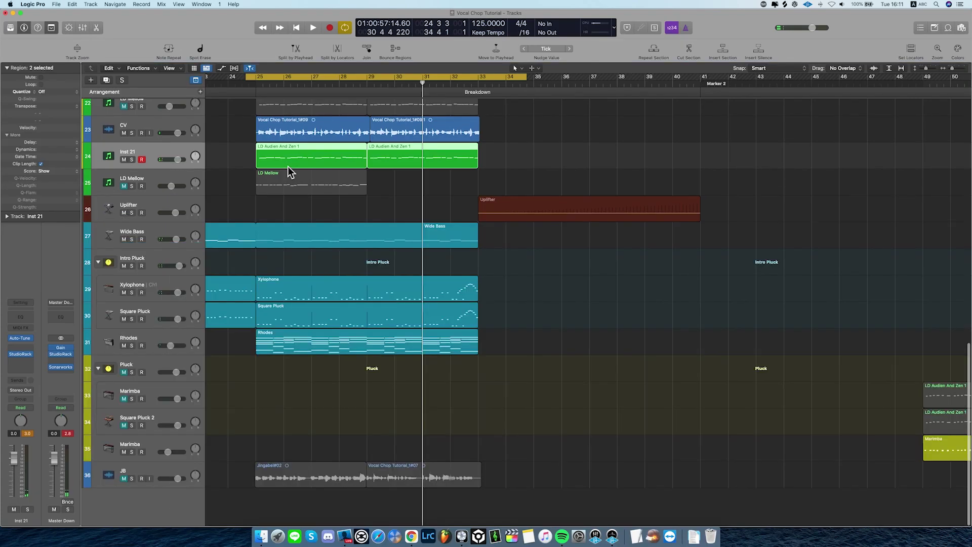
Select both LD Audien And Zen 1 regions on Inst 21 and play the arrangement from the start of the Breakdown.
{"action": "scroll", "coordinate": [321, 214], "scroll_direction": "up", "scroll_amount": 10}
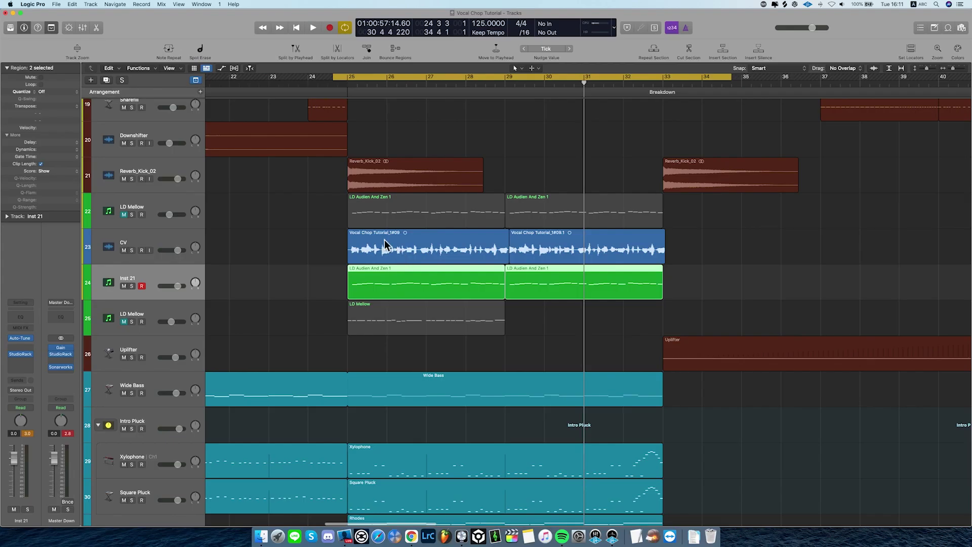
{"action": "left_click", "coordinate": [386, 246]}
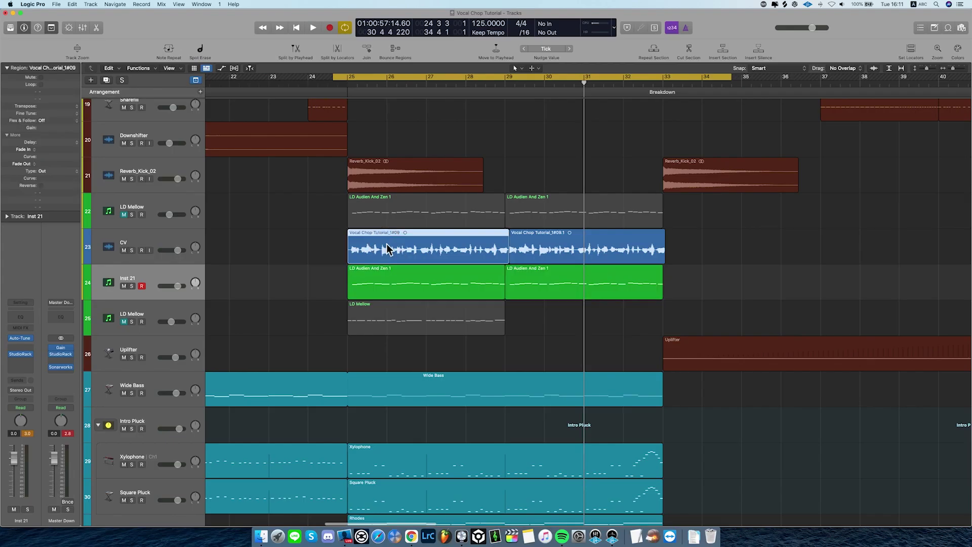
{"action": "left_click", "coordinate": [390, 276]}
{"action": "left_click", "coordinate": [529, 285], "text": "shift"}
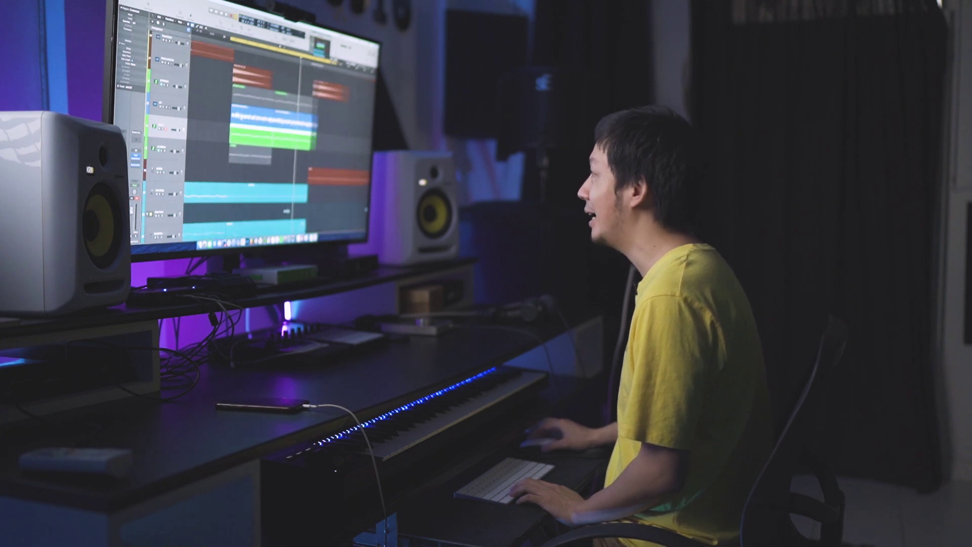
{"action": "key", "text": "super+Right"}
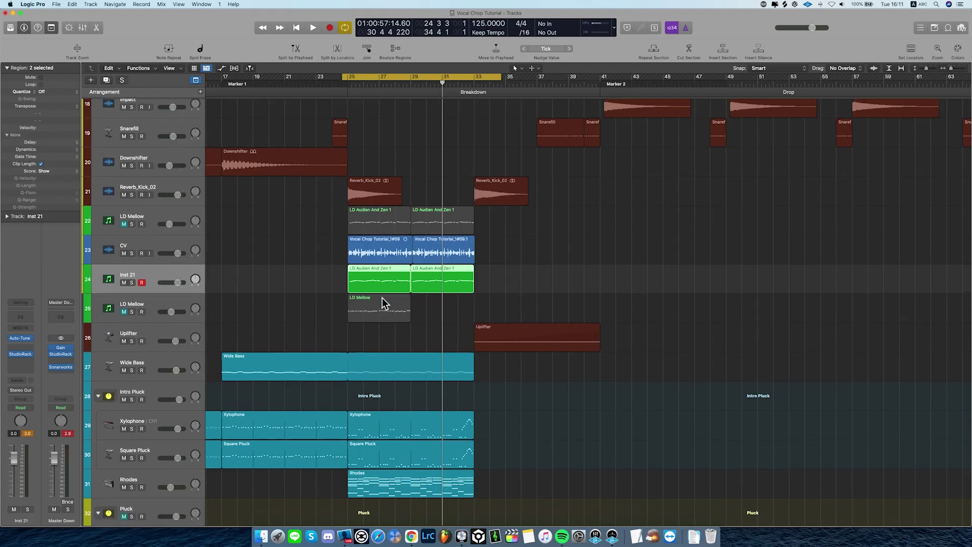
{"action": "key", "text": "shift+space"}
{"action": "key", "text": "super+Left"}
{"action": "key", "text": "super+Left"}
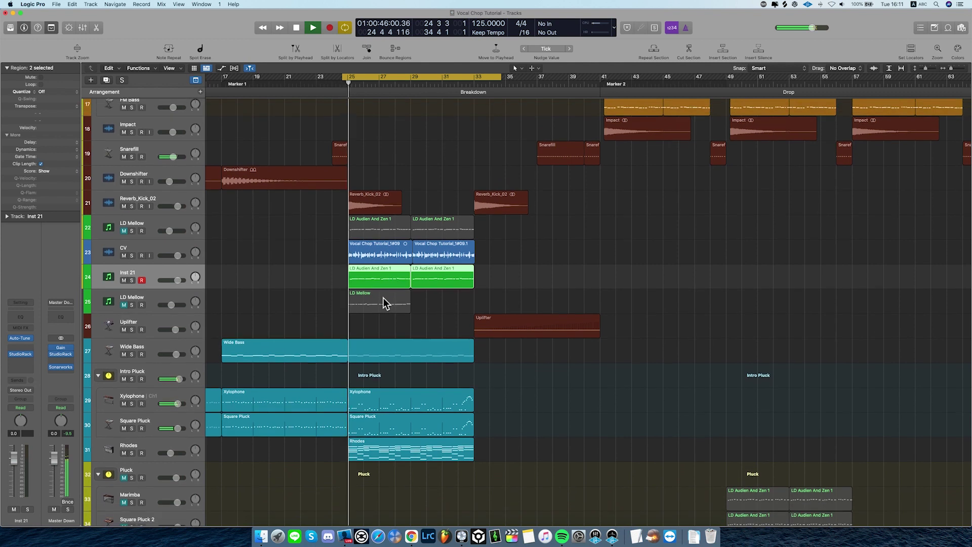
Lower the Inst 21 volume to -3.0 dB while the Breakdown plays, and stop playback.
{"action": "key", "text": "super+Up"}
{"action": "key", "text": "super+Up"}
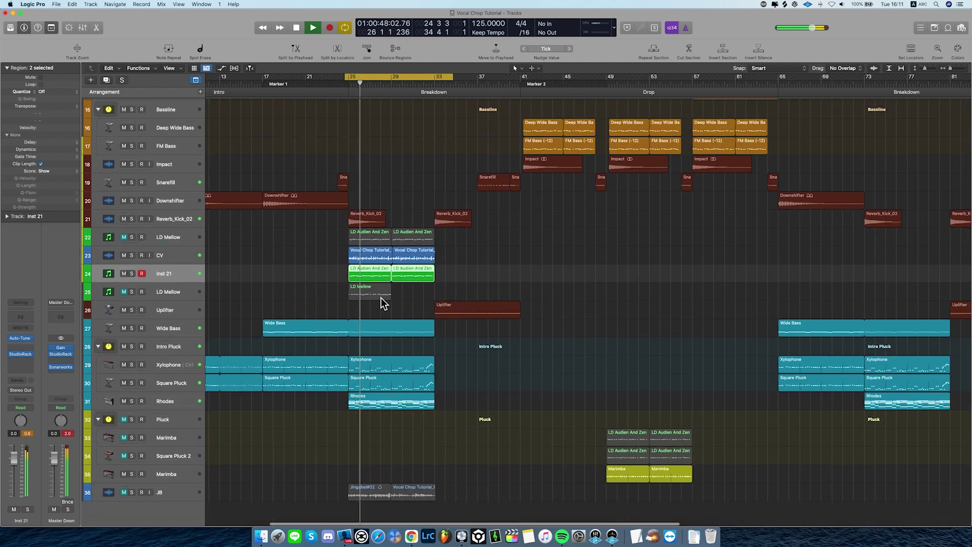
{"action": "left_click_drag", "start_coordinate": [14, 459], "coordinate": [16, 472]}
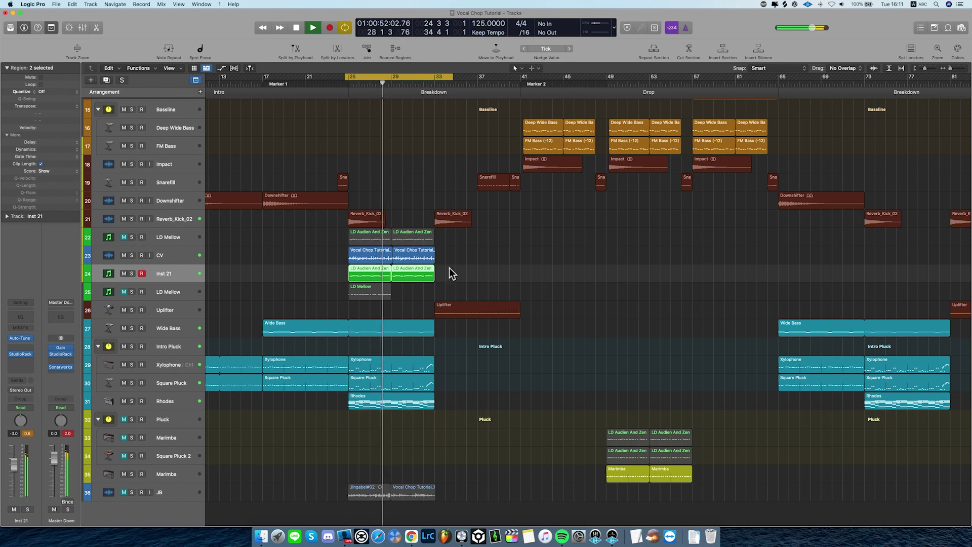
{"action": "key", "text": "super+Up"}
{"action": "key", "text": "super+Right"}
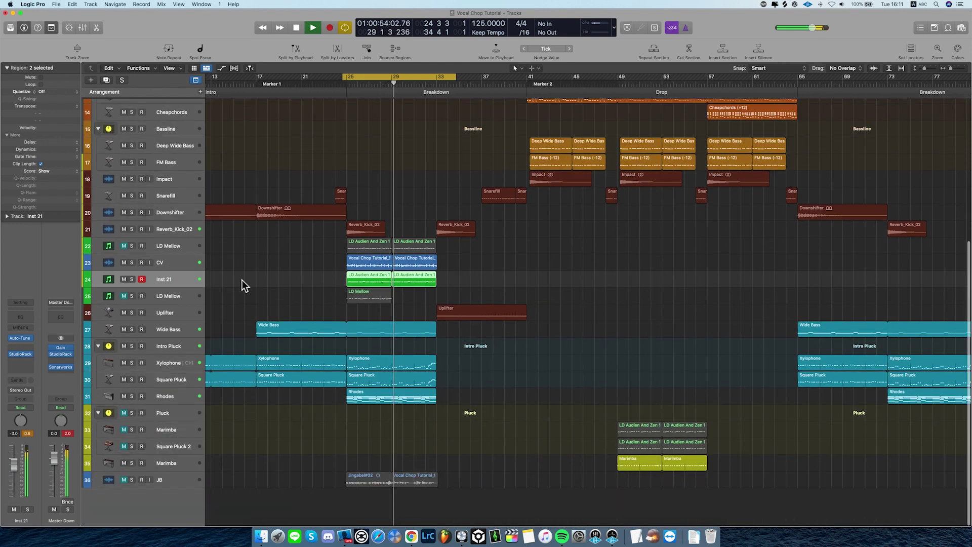
{"action": "key", "text": "space"}
Solo Inst 21, add a Channel EQ to it, and set the high cut to 2140 Hz at 12 dB/Oct during playback.
{"action": "left_click", "coordinate": [131, 279]}
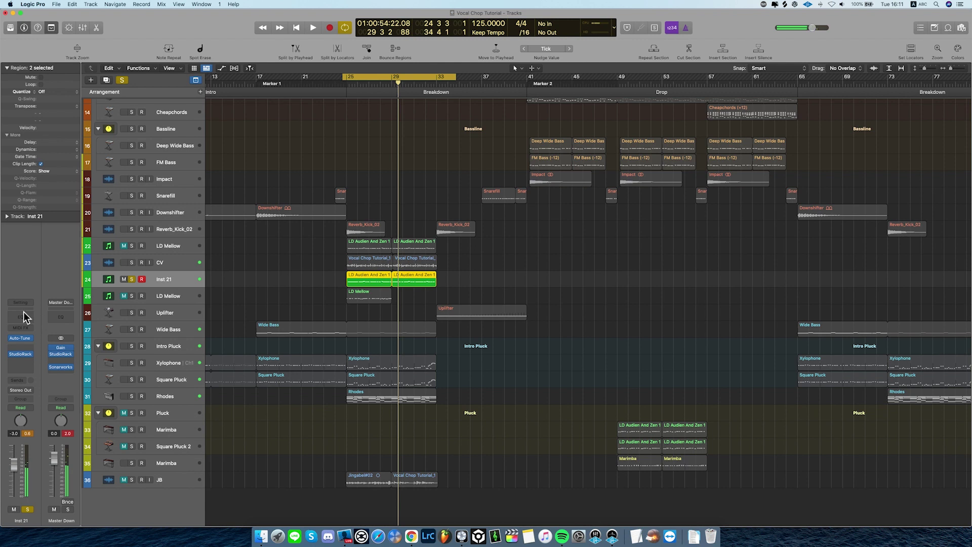
{"action": "left_click", "coordinate": [23, 314]}
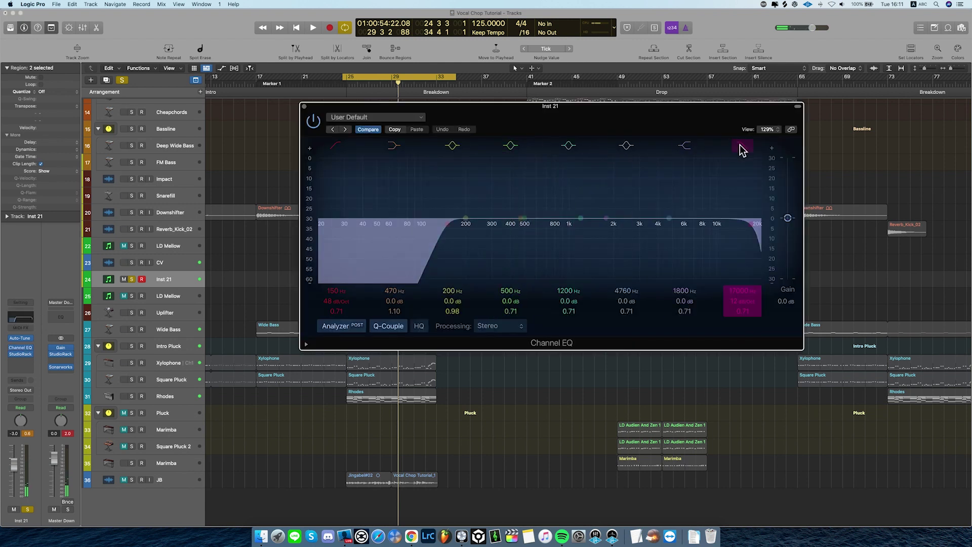
{"action": "left_click", "coordinate": [742, 291]}
{"action": "key", "text": "space"}
{"action": "left_click_drag", "start_coordinate": [740, 291], "coordinate": [739, 293]}
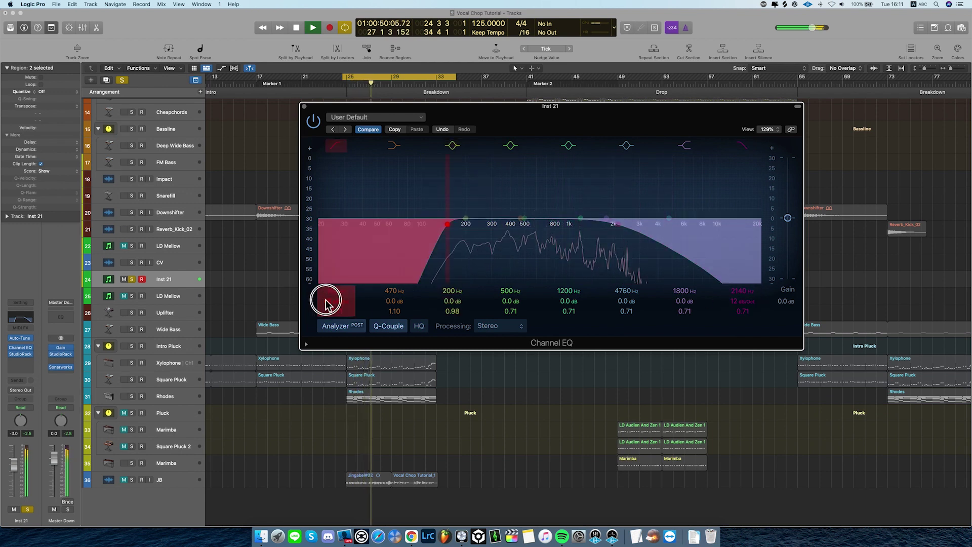
Boost the Channel EQ by 4.4 dB at 750 Hz and slightly around 1800 Hz, and close the plug-in.
{"action": "mouse_move", "coordinate": [519, 302]}
{"action": "left_mouse_down"}
{"action": "mouse_move", "coordinate": [504, 278]}
{"action": "mouse_move", "coordinate": [506, 295]}
{"action": "mouse_move", "coordinate": [517, 293]}
{"action": "left_mouse_up"}
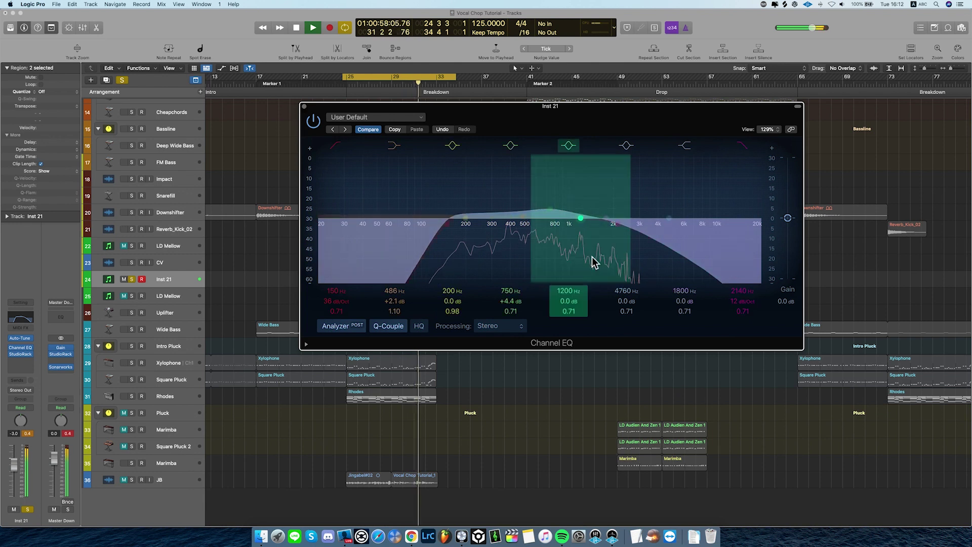
{"action": "left_click_drag", "start_coordinate": [627, 303], "coordinate": [624, 294]}
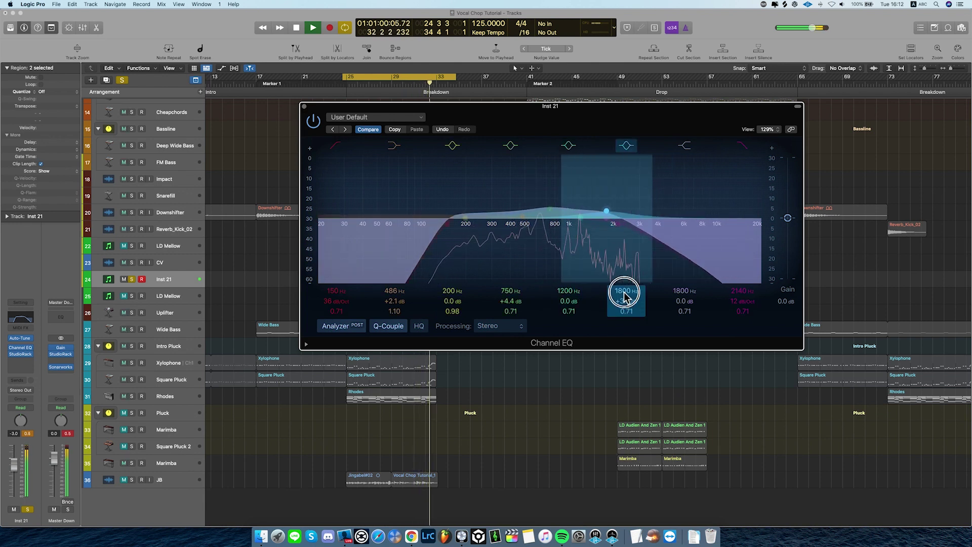
{"action": "key", "text": "space"}
{"action": "left_click", "coordinate": [303, 107]}
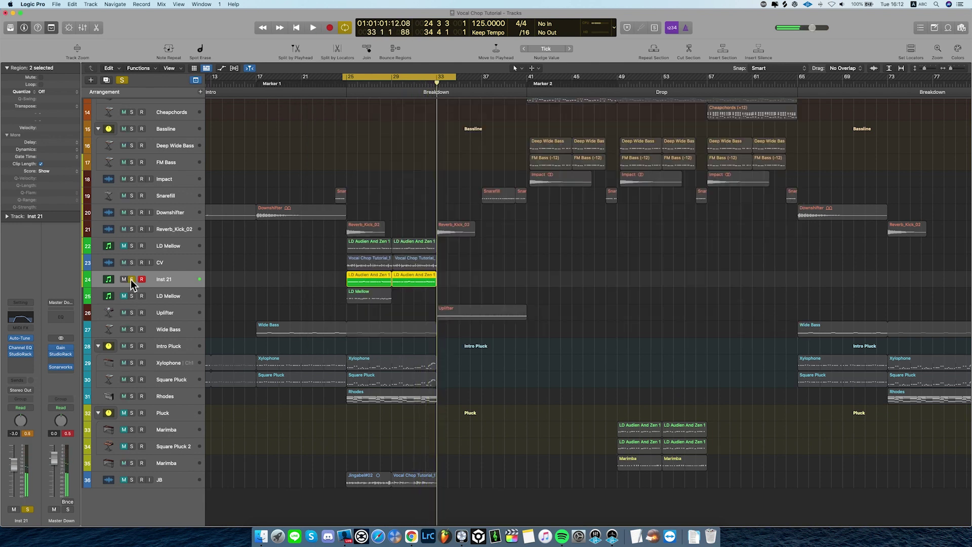
Unsolo Inst 21 and copy the CV and Inst 21 Breakdown regions to bar 41 at the start of the Drop.
{"action": "left_click", "coordinate": [514, 304], "text": "ctrl+alt"}
{"action": "left_click_drag", "start_coordinate": [436, 288], "coordinate": [458, 293]}
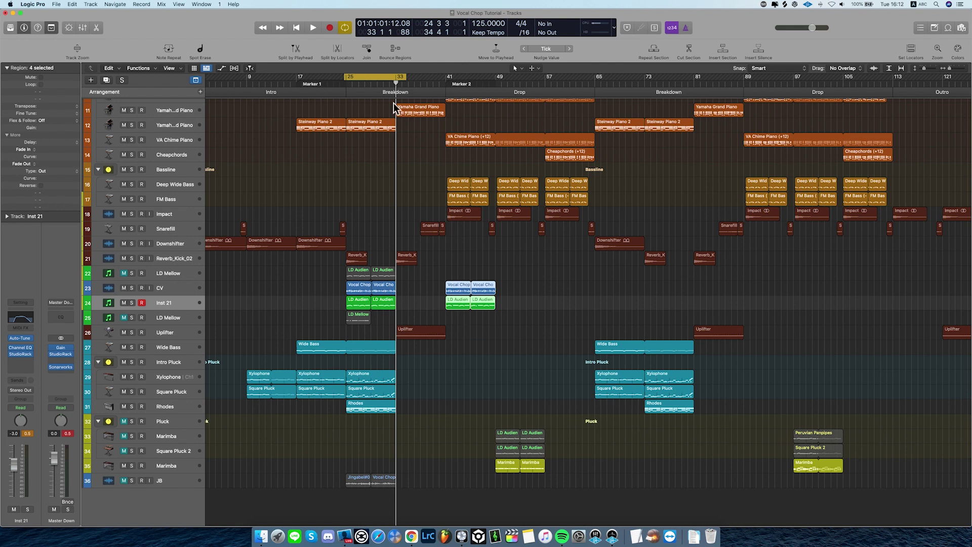
Turn off cycle mode and play the arrangement from bar 33 into the Drop to hear the copied vocal chop.
{"action": "left_click", "coordinate": [393, 77]}
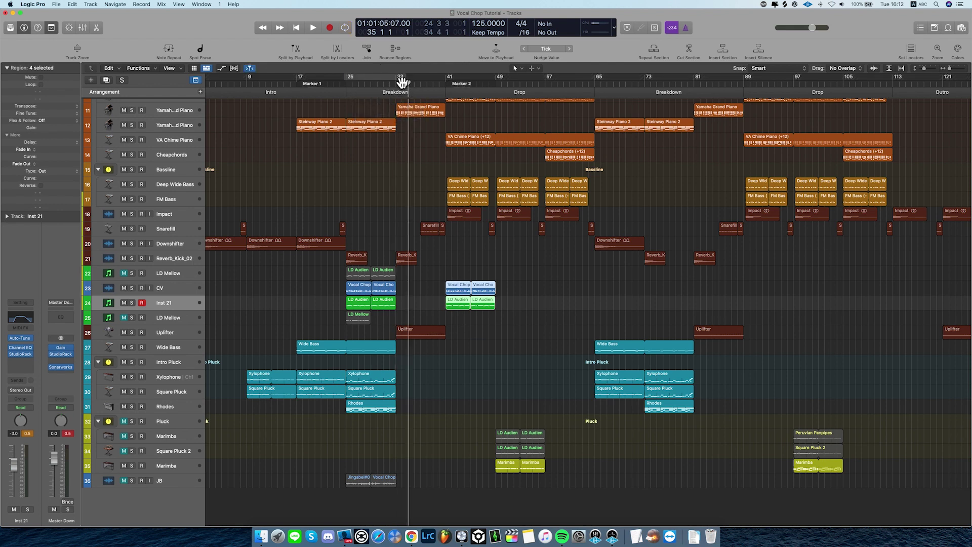
{"action": "key", "text": "space"}
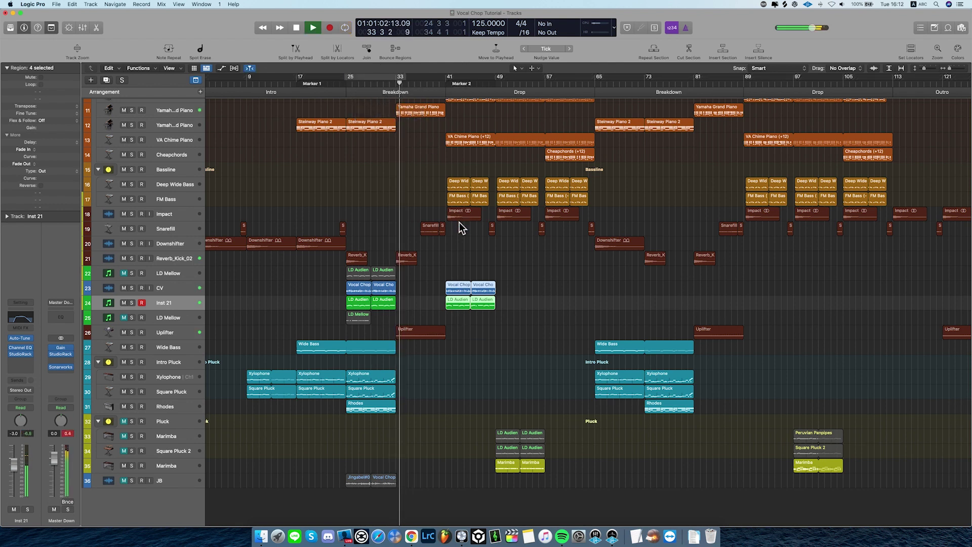
{"action": "key", "text": "super+Up"}
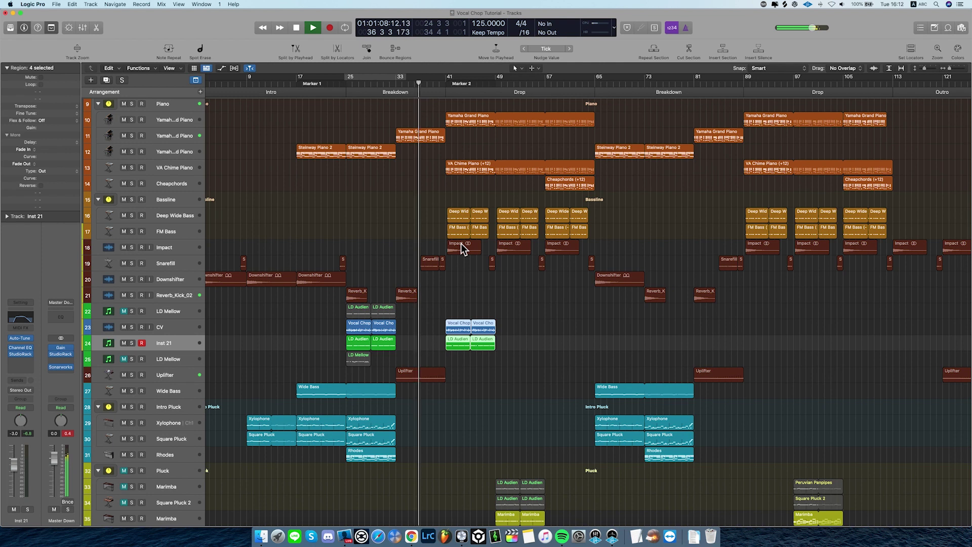
{"action": "left_click", "coordinate": [457, 290]}
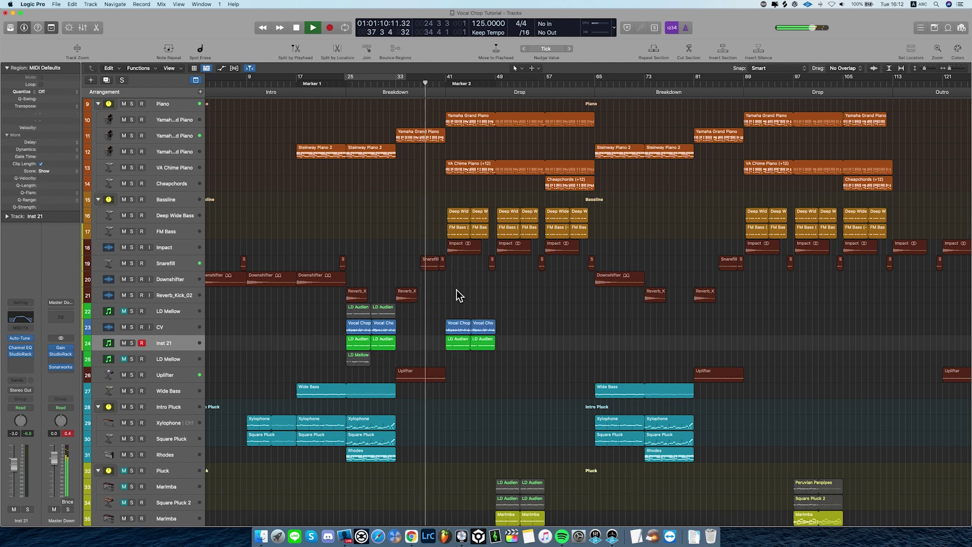
{"action": "left_click", "coordinate": [457, 291], "text": "ctrl+alt"}
{"action": "left_click", "coordinate": [457, 290], "text": "ctrl+alt"}
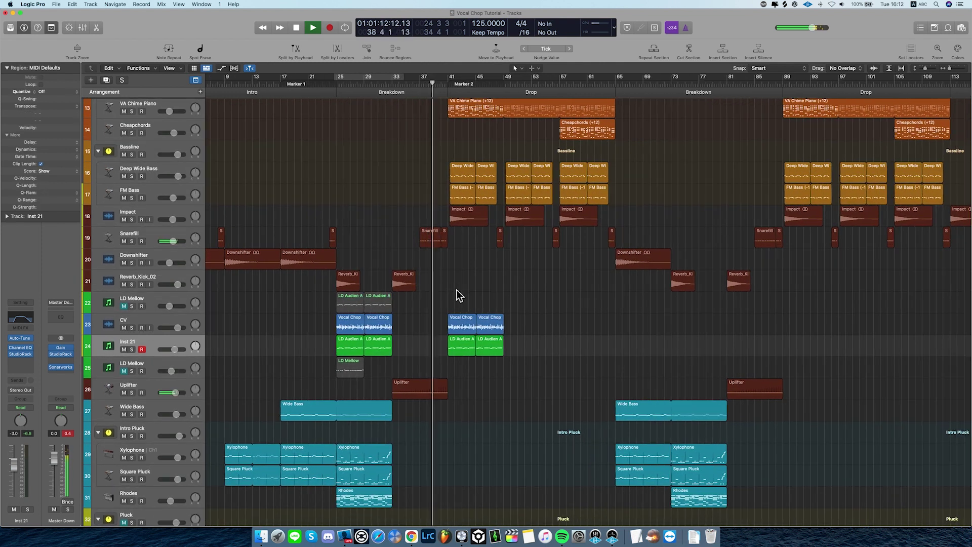
{"action": "left_click", "coordinate": [457, 292], "text": "ctrl+alt"}
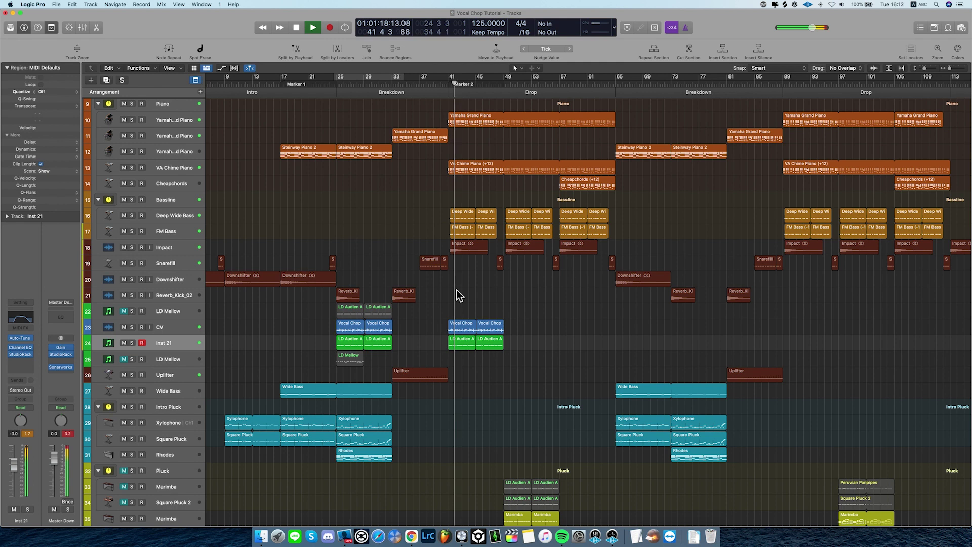
Lower the Inst 21 volume to -4.3 dB while listening to the chop in the Drop.
{"action": "left_click_drag", "start_coordinate": [14, 463], "coordinate": [16, 469]}
{"action": "left_click", "coordinate": [433, 349]}
{"action": "scroll", "coordinate": [432, 350], "scroll_direction": "up", "scroll_amount": 5}
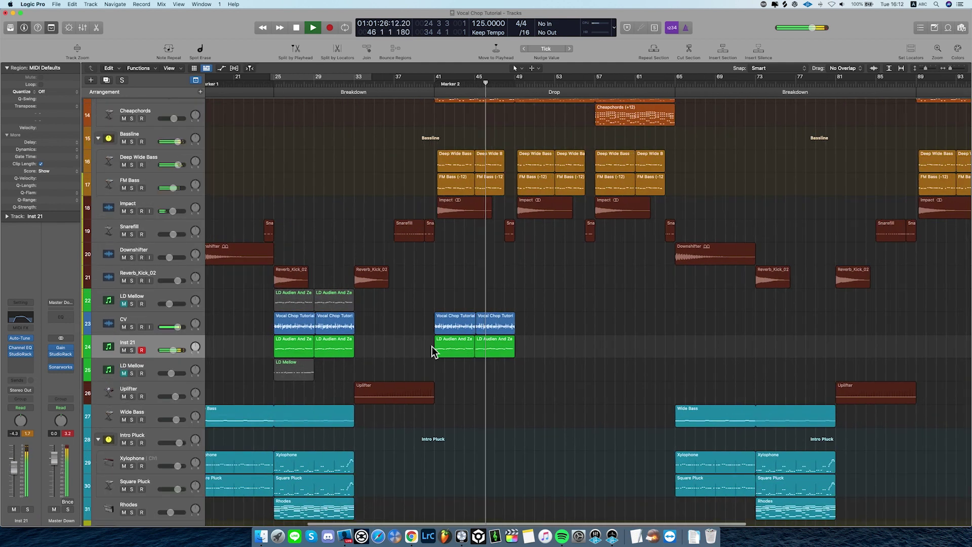